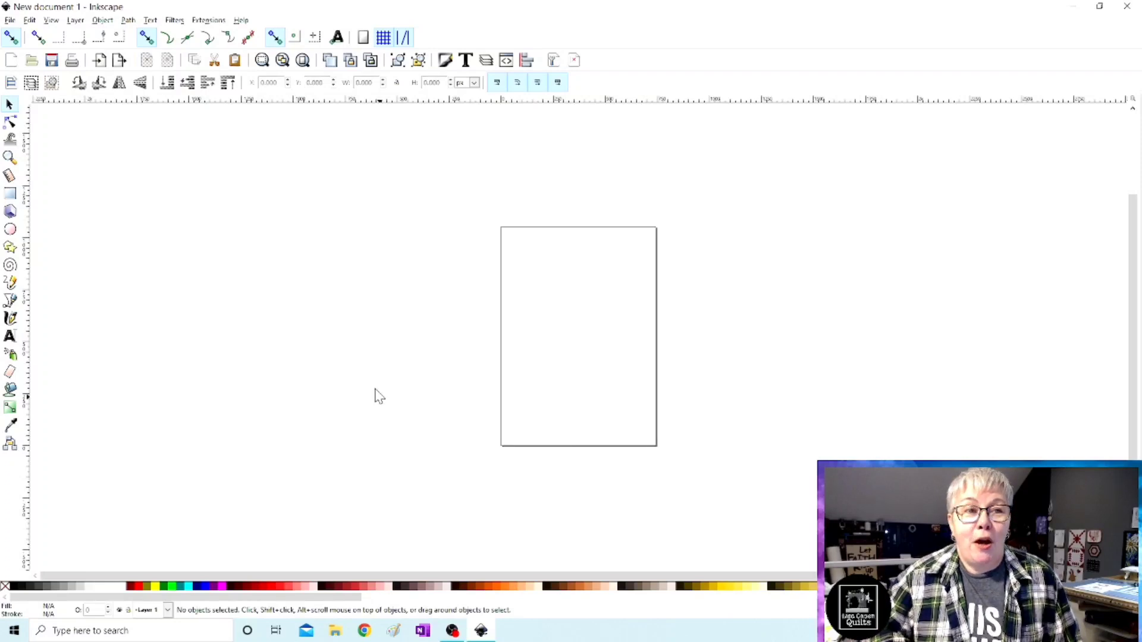
# In Document Properties, set the page to US Letter (8.5 × 11 in) and the default units to inches.
pyautogui.click(11, 22)
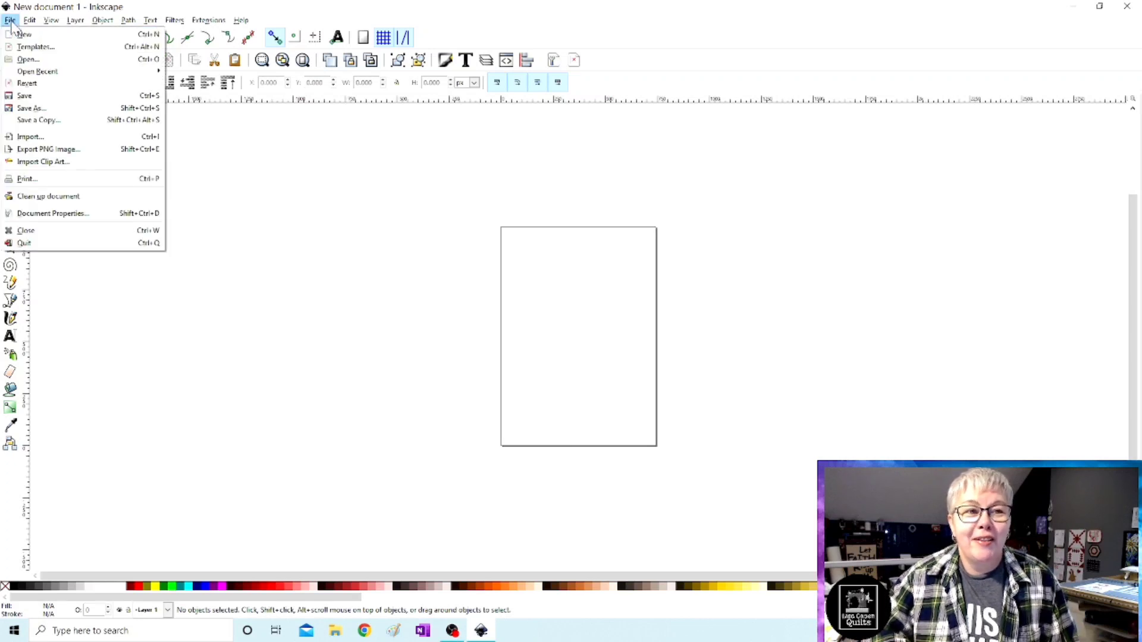
pyautogui.click(46, 217)
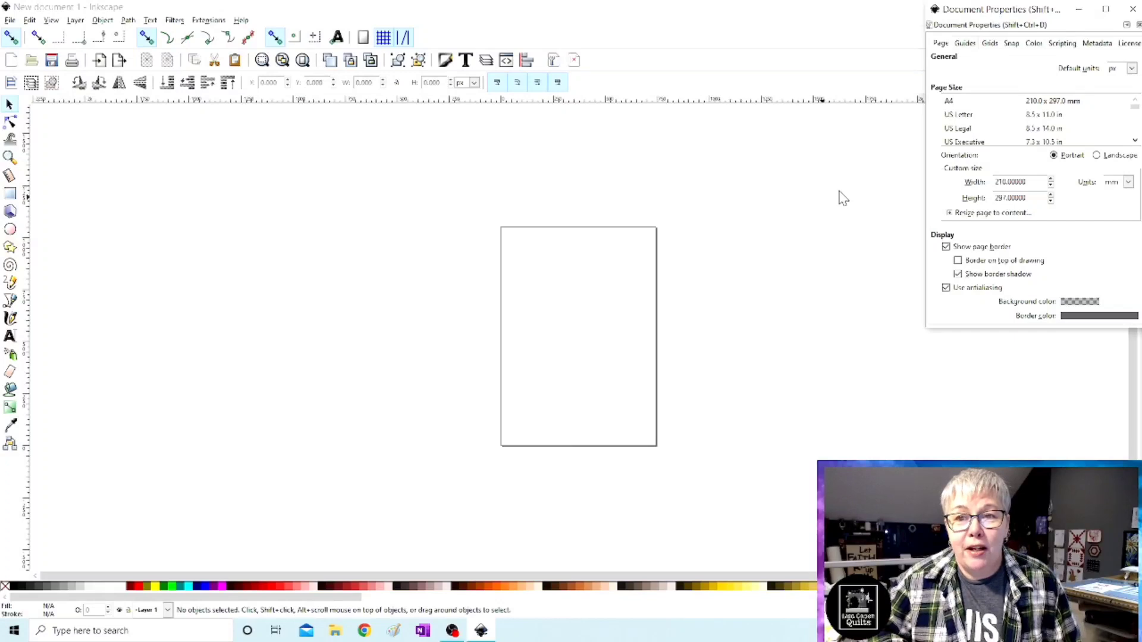
pyautogui.click(958, 116)
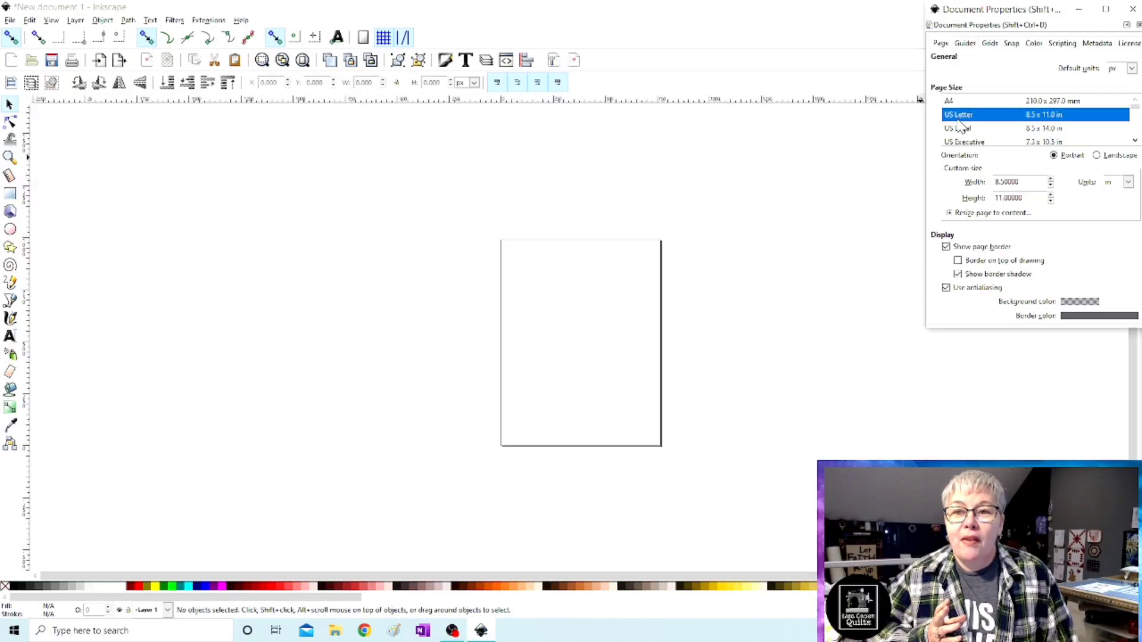
pyautogui.click(965, 130)
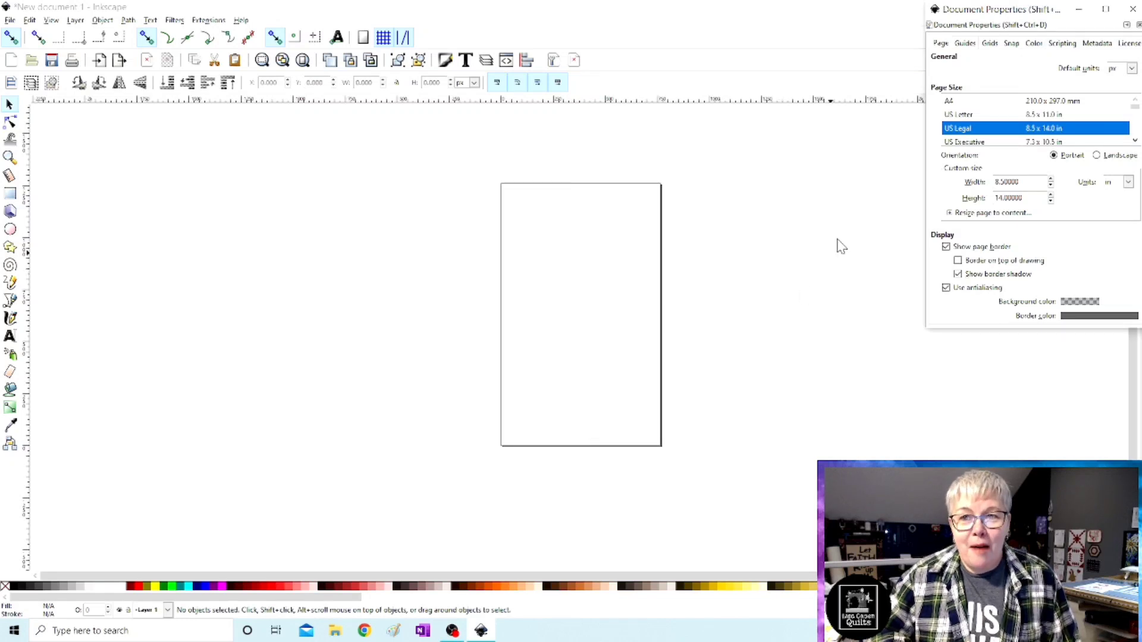
pyautogui.click(959, 118)
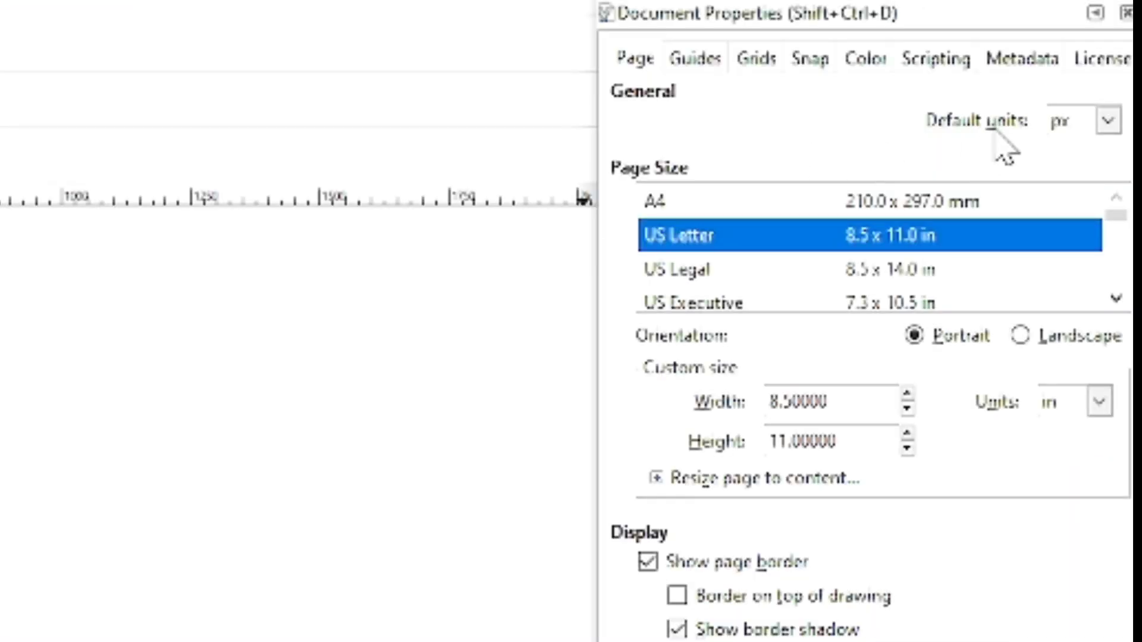
pyautogui.click(1109, 123)
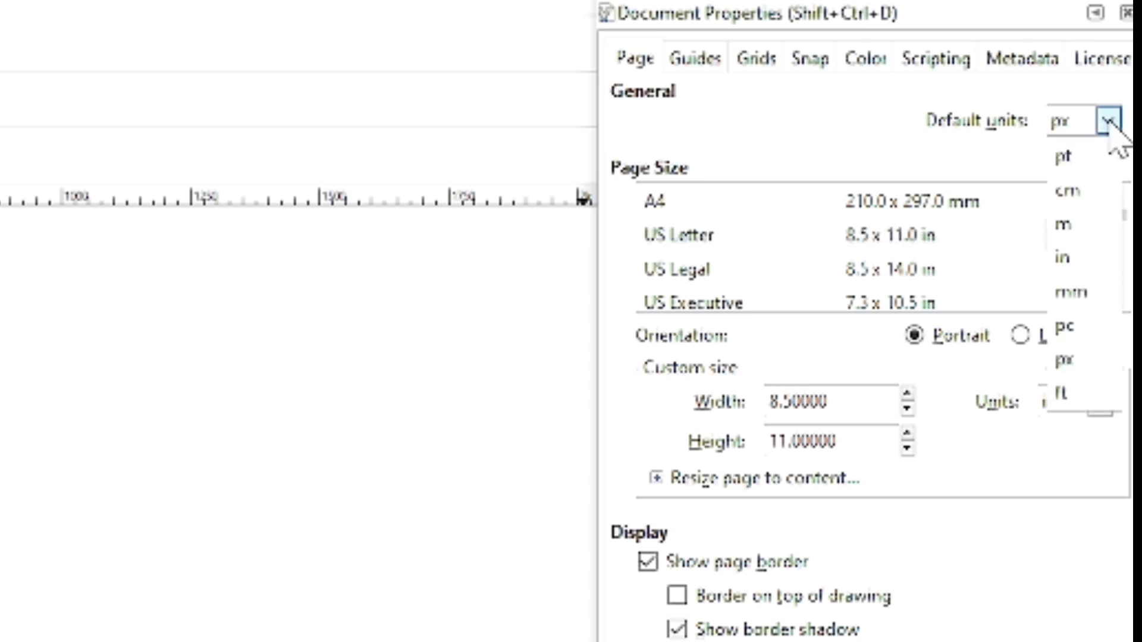
pyautogui.click(1071, 255)
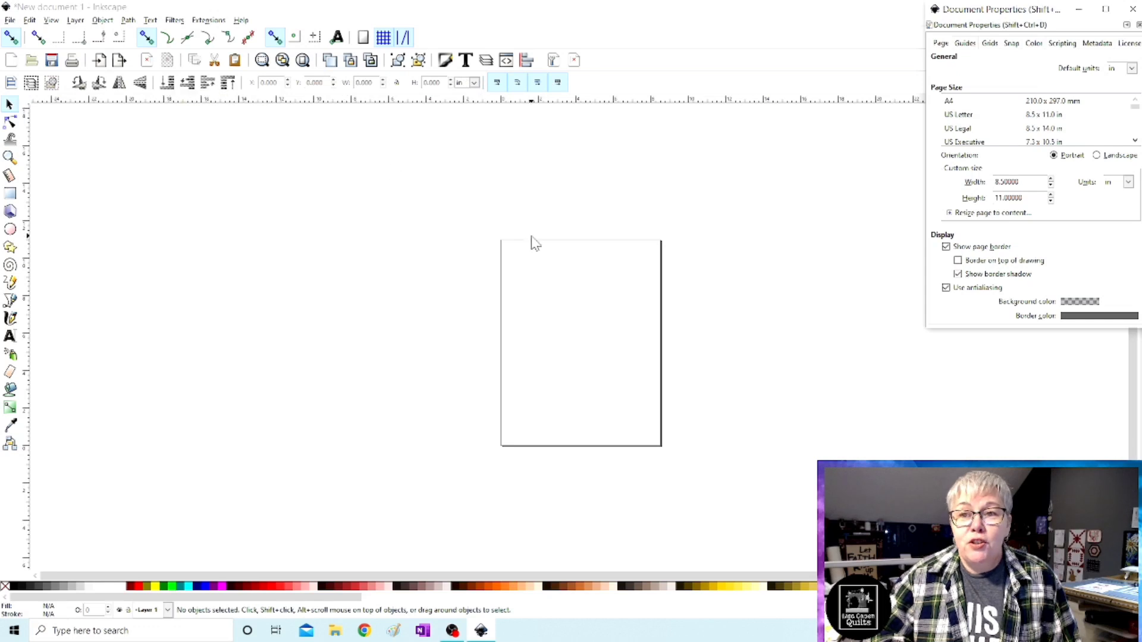
# Draw a wide rectangle, about 32 × 12 inches, across the canvas.
pyautogui.click(1132, 11)
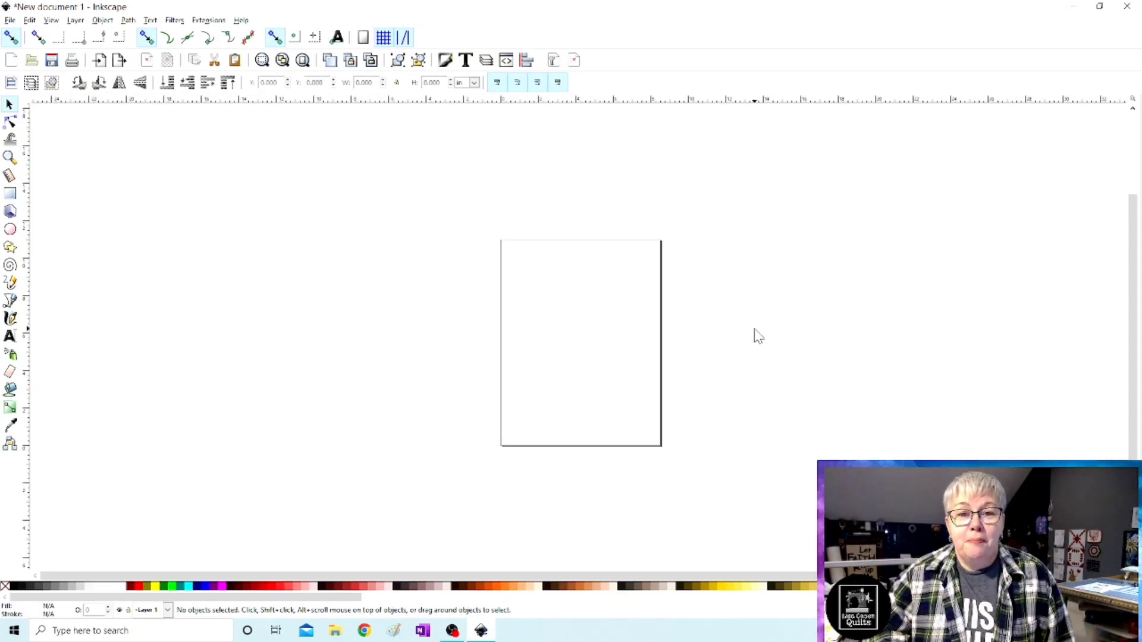
pyautogui.scroll(10, 755, 335)
pyautogui.scroll(5, 755, 336)
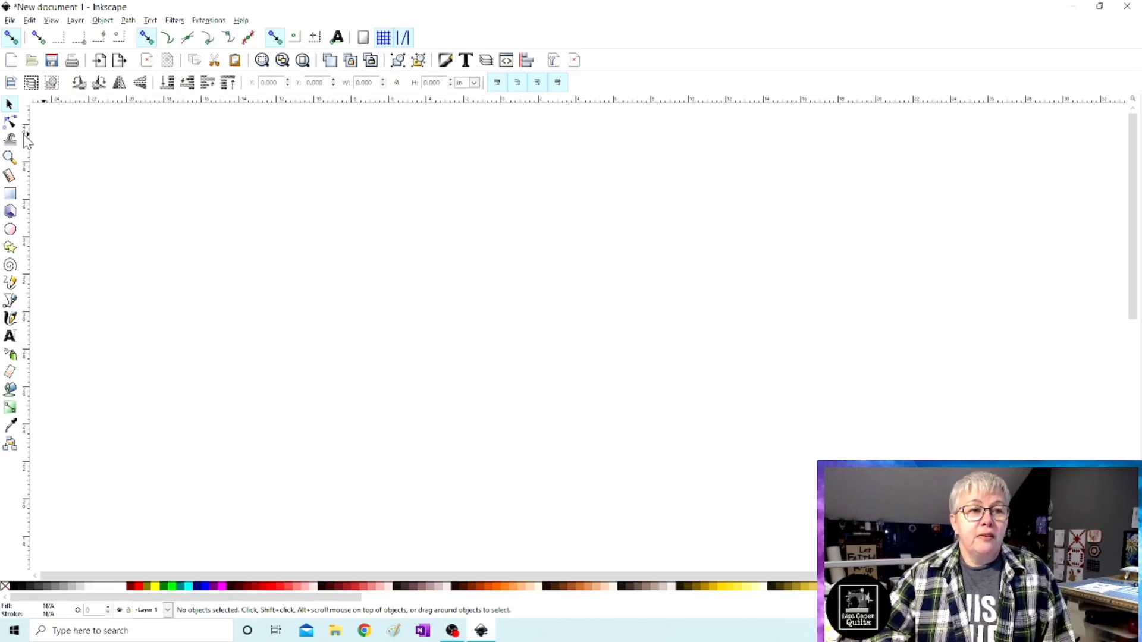
pyautogui.click(10, 194)
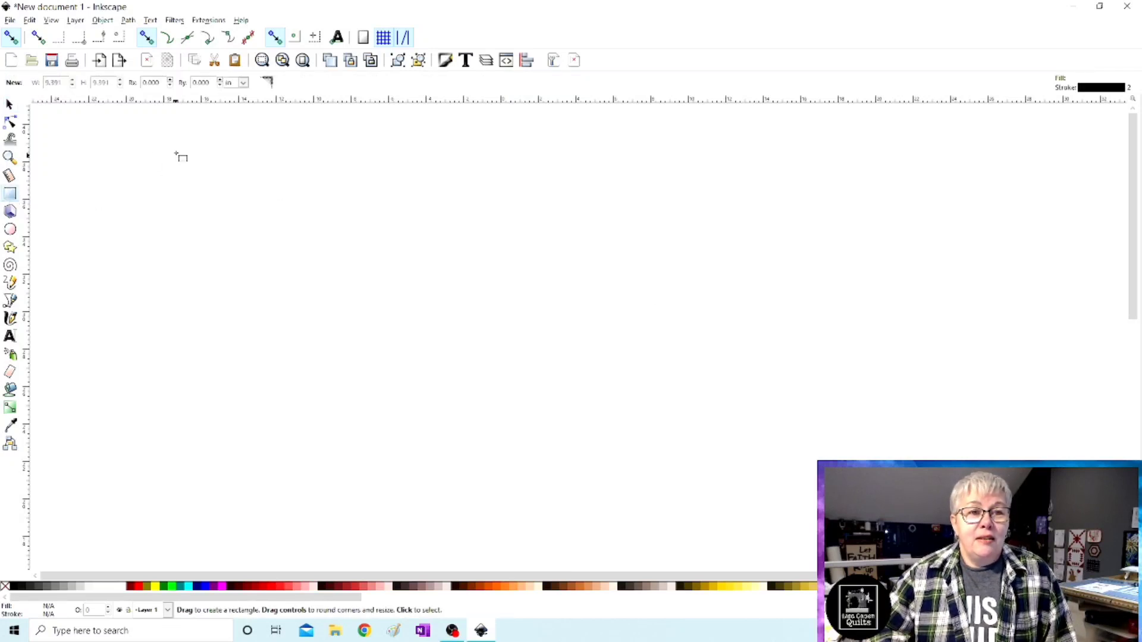
pyautogui.moveTo(176, 153); pyautogui.dragTo(780, 376)
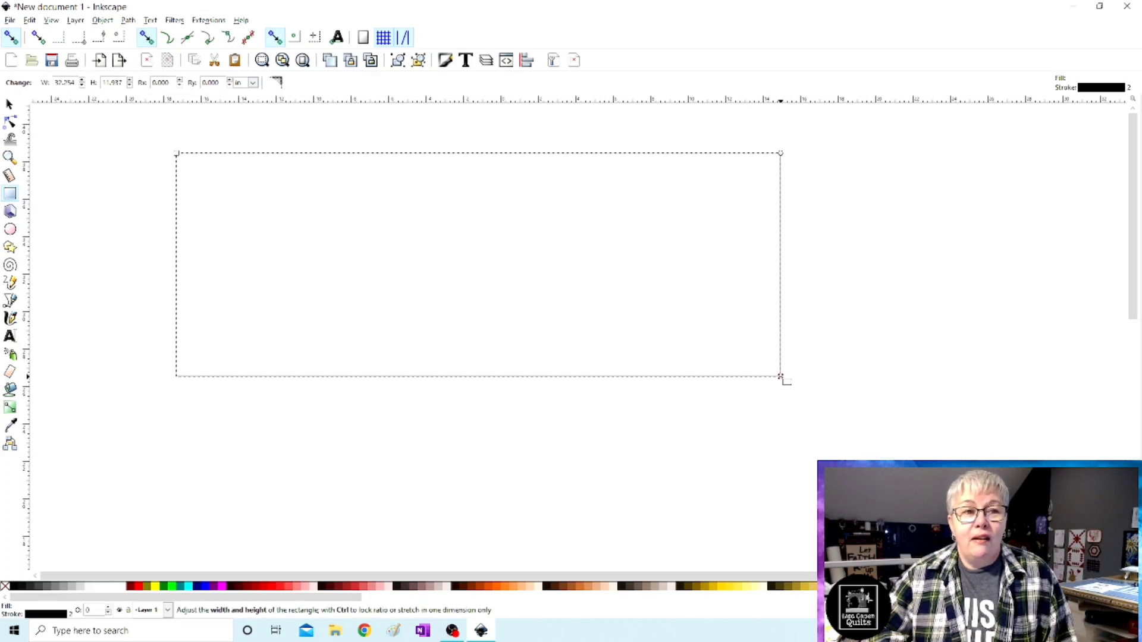
pyautogui.click(9, 107)
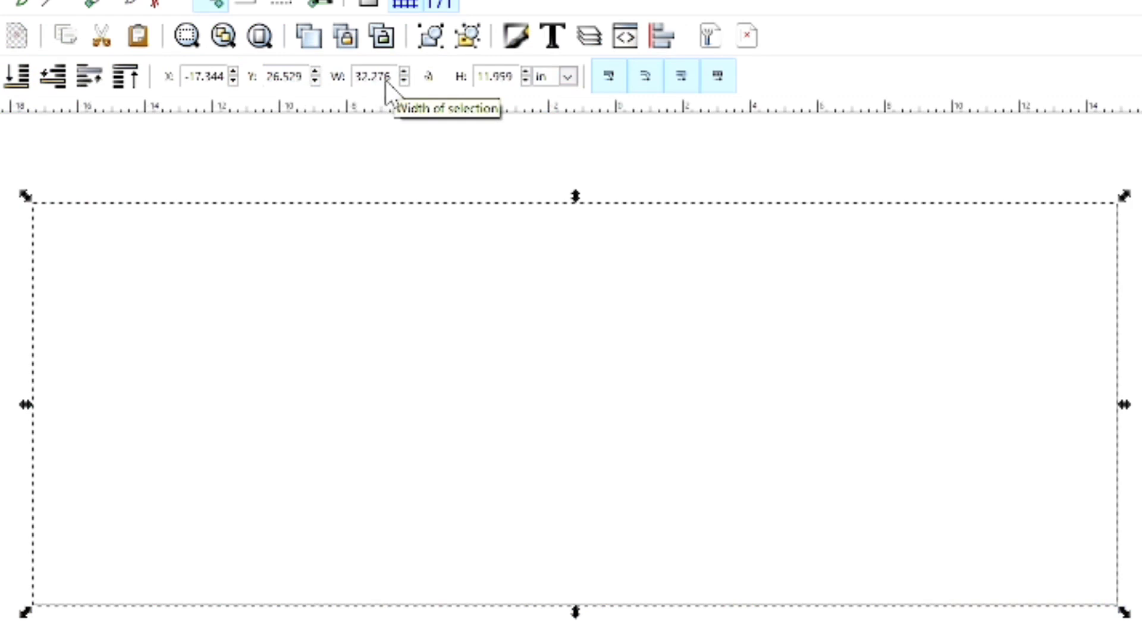
# Resize the rectangle to 16.5 in wide by 10.5 in tall.
pyautogui.click(385, 78)
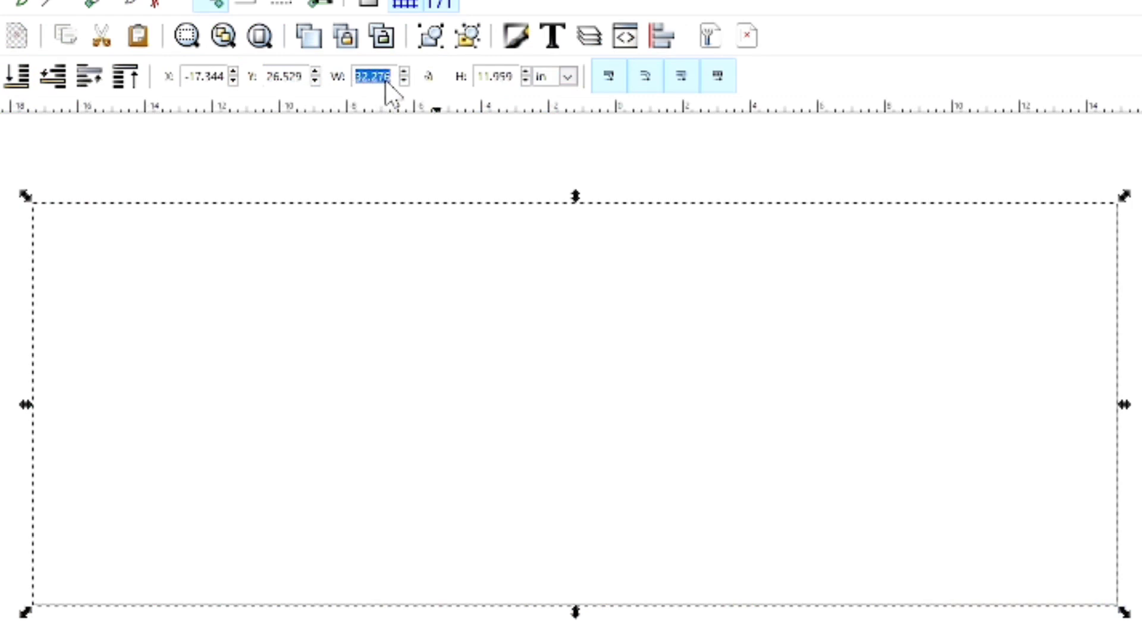
pyautogui.write('16.5')
pyautogui.press('Return')
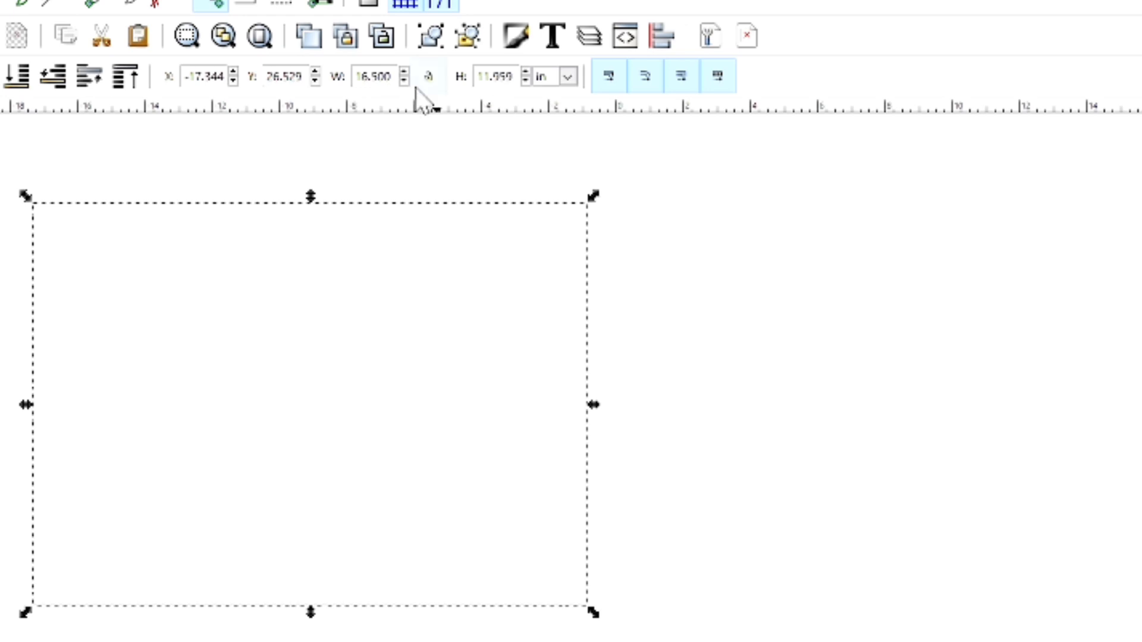
pyautogui.doubleClick(501, 76)
pyautogui.click(500, 76)
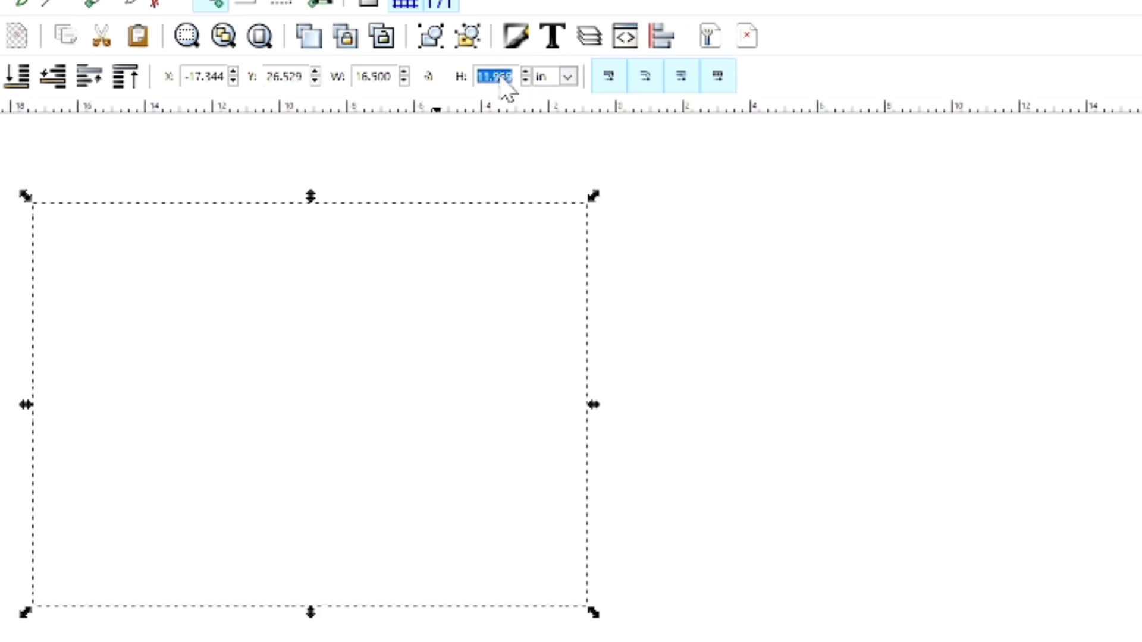
pyautogui.write('10')
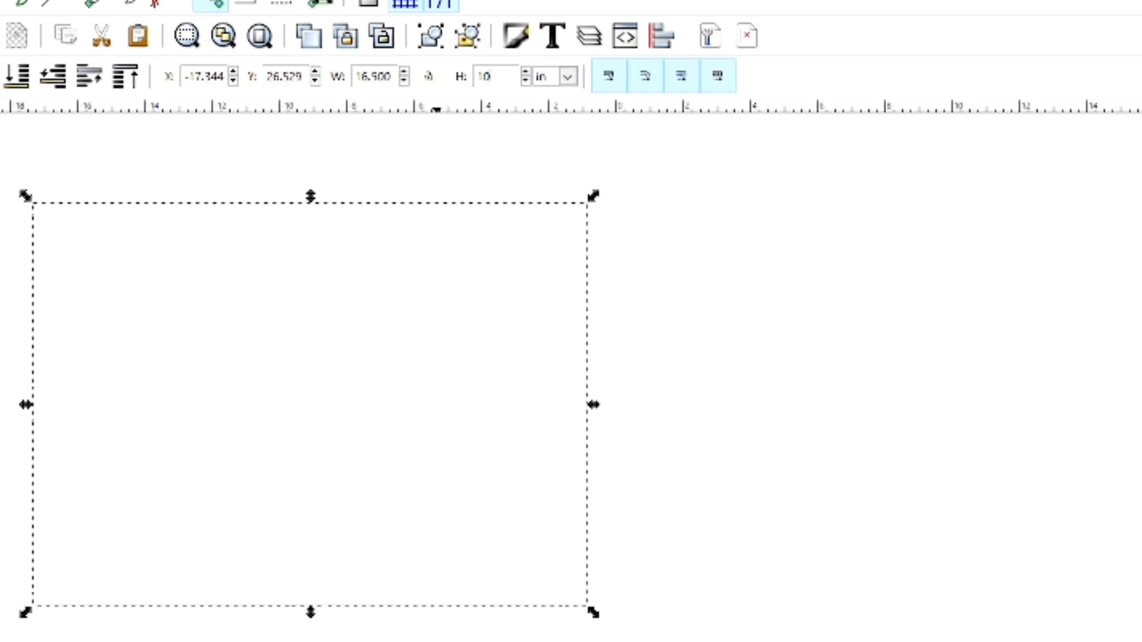
pyautogui.write('.5')
pyautogui.press('Return')
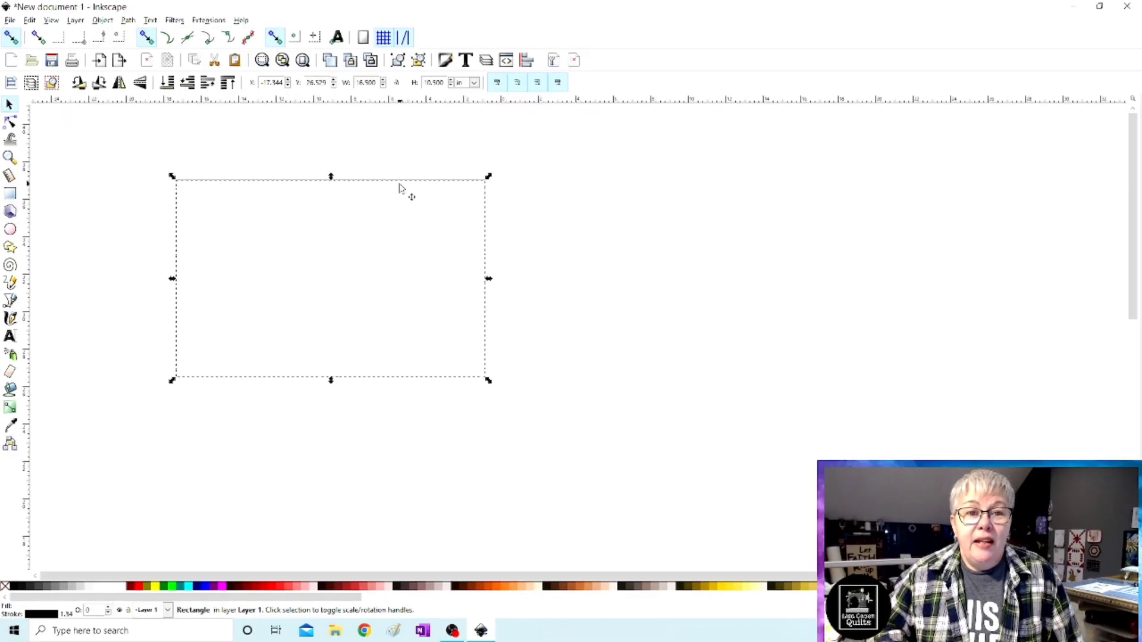
# Move the rectangle toward the centre of the canvas and deselect it.
pyautogui.moveTo(404, 189); pyautogui.dragTo(642, 230)
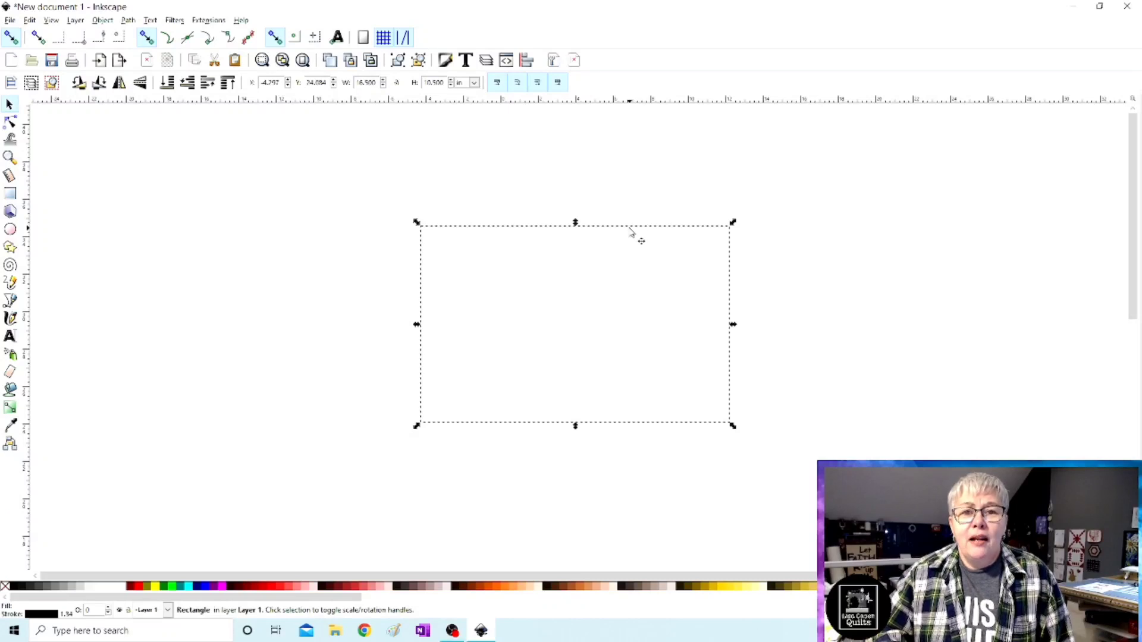
pyautogui.moveTo(627, 229); pyautogui.dragTo(588, 200)
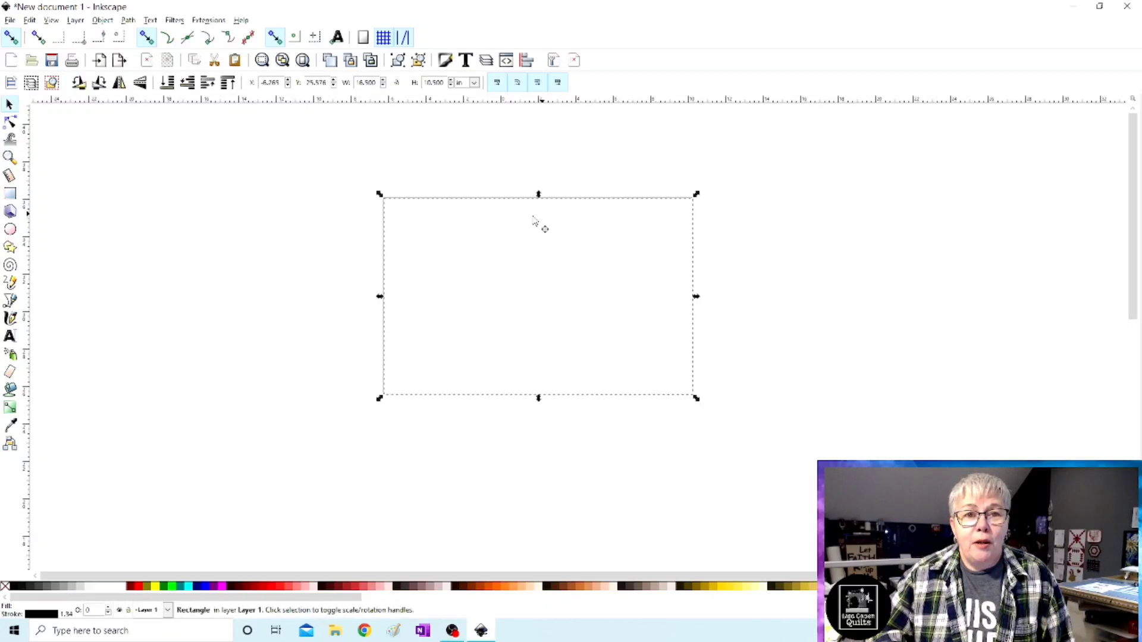
pyautogui.click(314, 231)
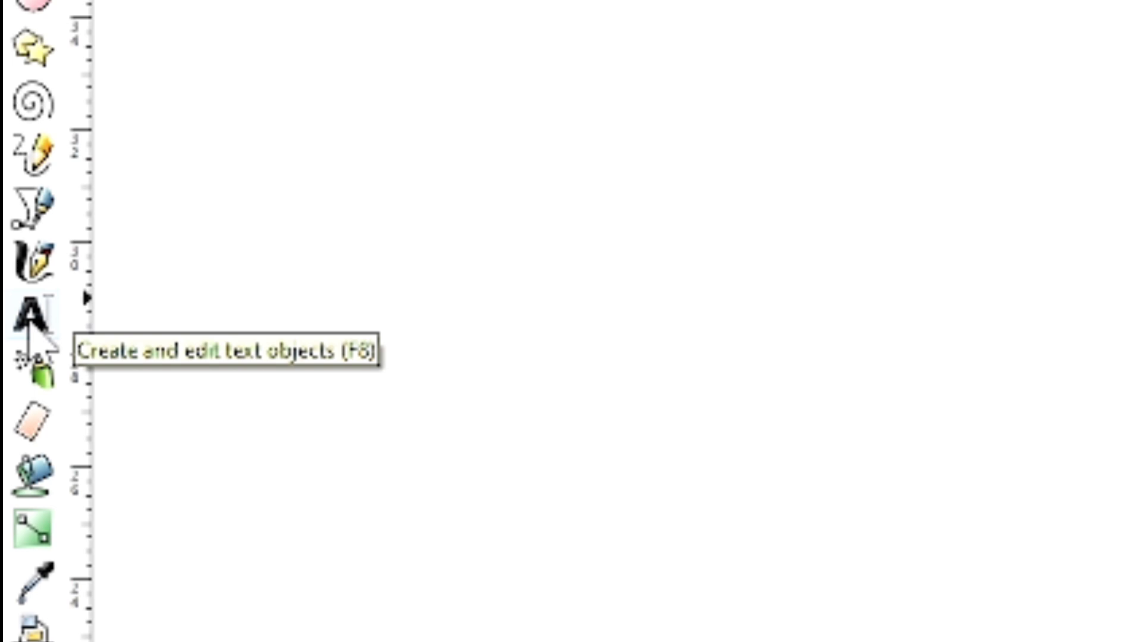
# Type 'Quilting is FUN' as a text object inside the rectangle.
pyautogui.click(29, 330)
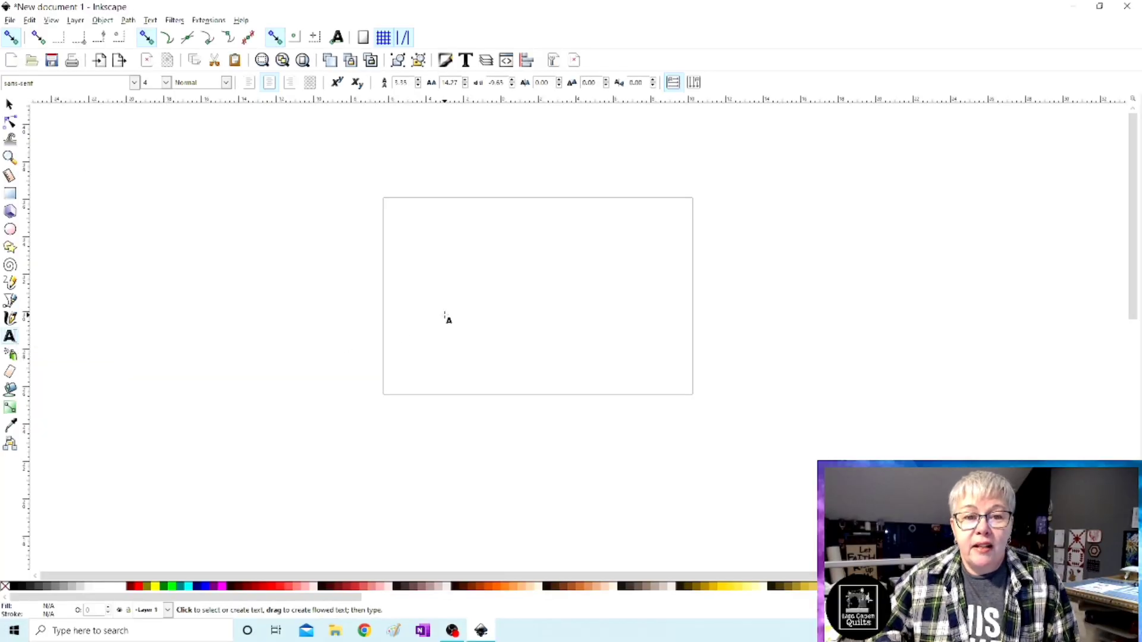
pyautogui.click(445, 310)
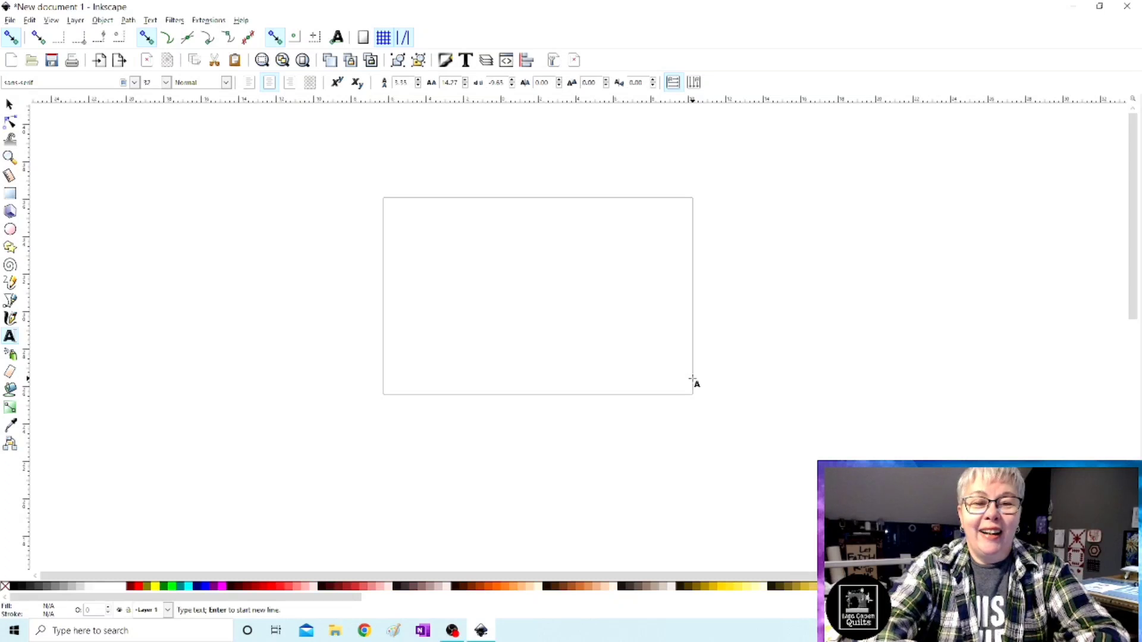
pyautogui.write('G')
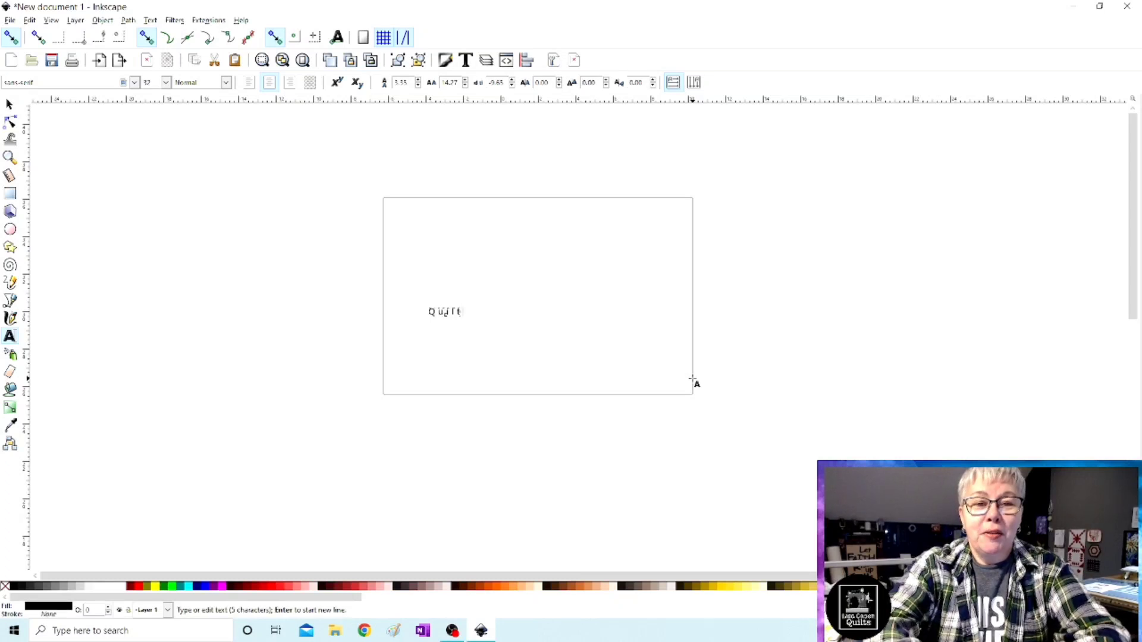
pyautogui.write('ing is ')
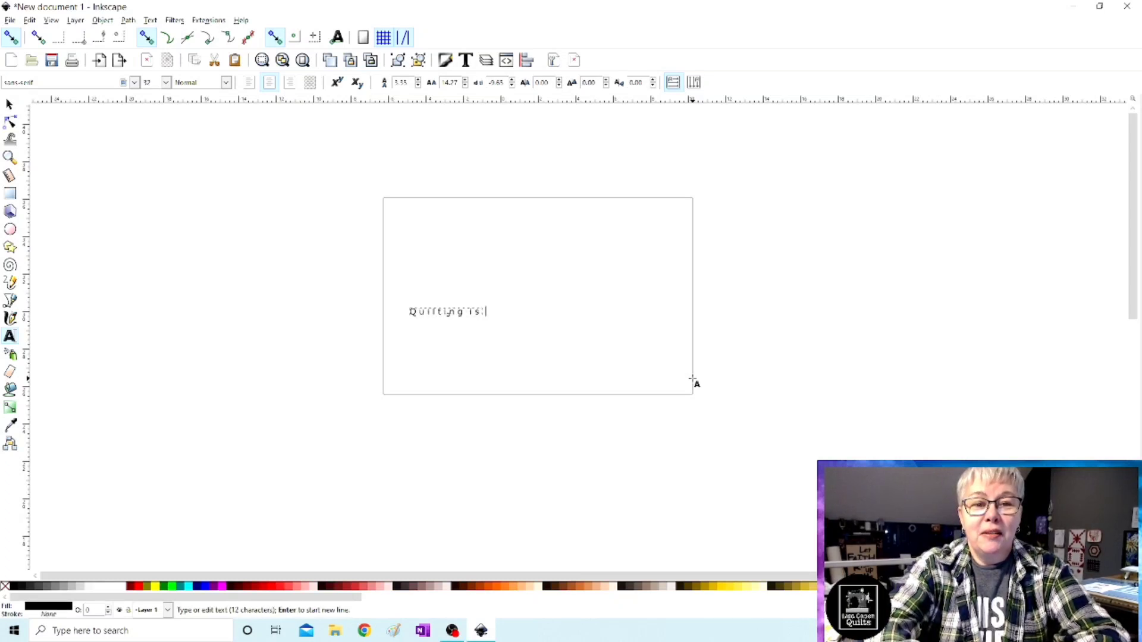
pyautogui.write('FUN')
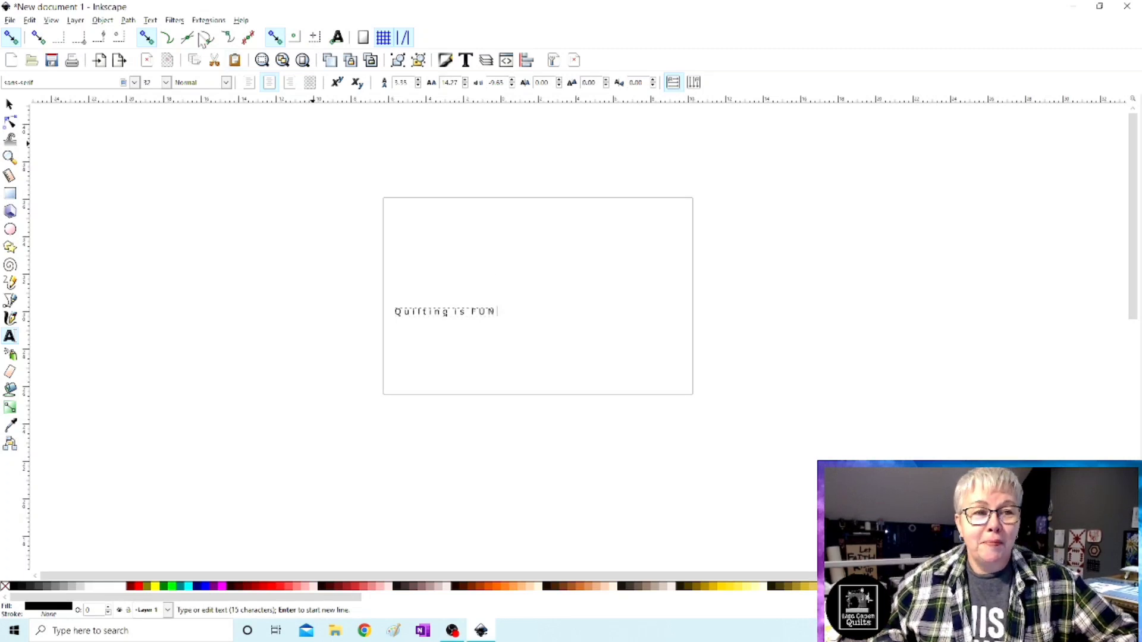
# Enlarge the 'Quilting is FUN' text to about 15 in wide and select it.
pyautogui.click(9, 105)
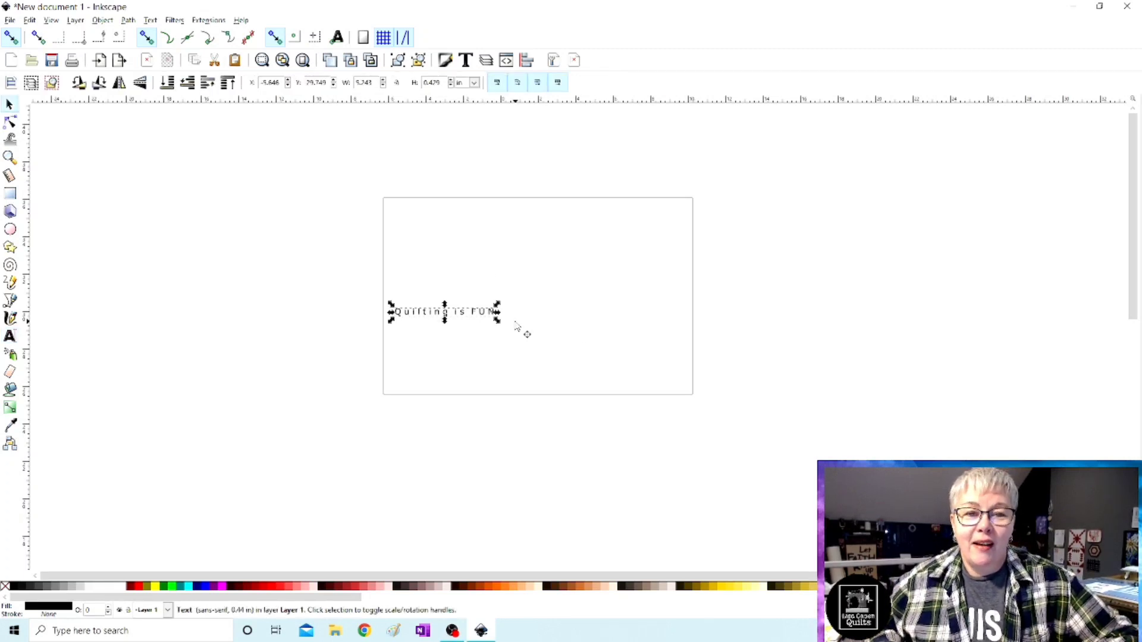
pyautogui.moveTo(497, 302); pyautogui.dragTo(619, 298)
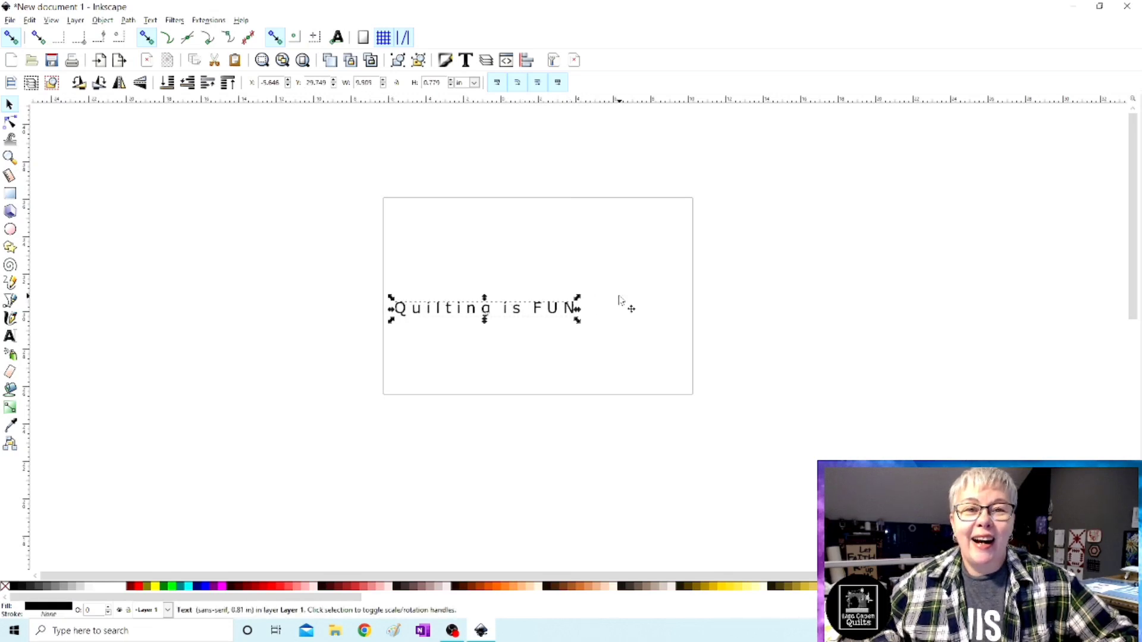
pyautogui.click(565, 343)
pyautogui.click(515, 311)
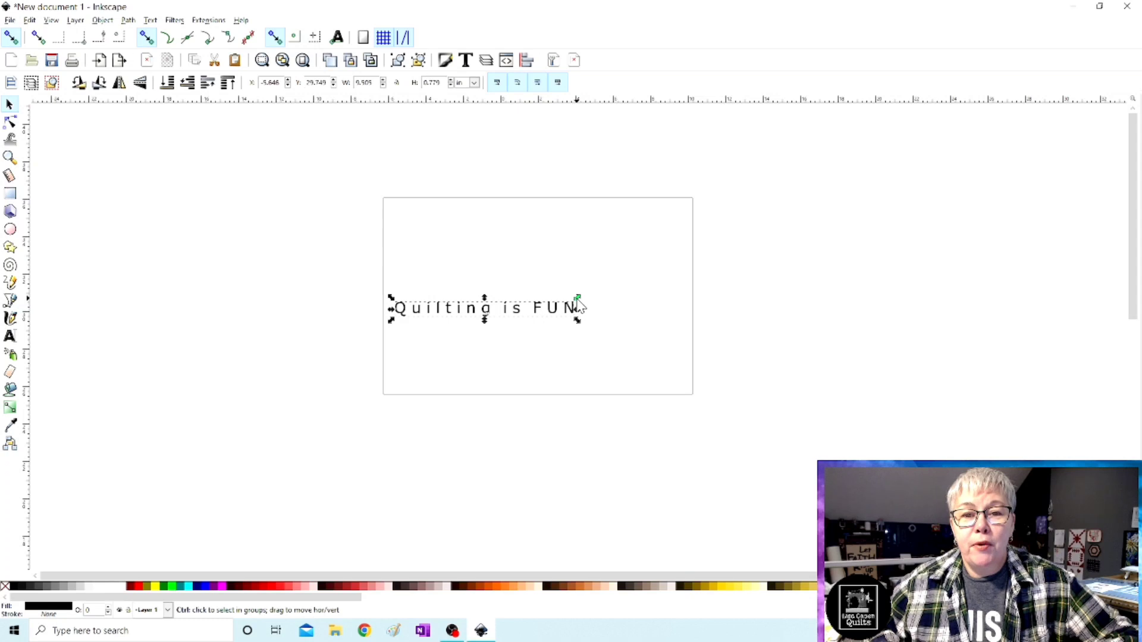
pyautogui.moveTo(577, 297); pyautogui.dragTo(683, 297)
pyautogui.click(597, 406)
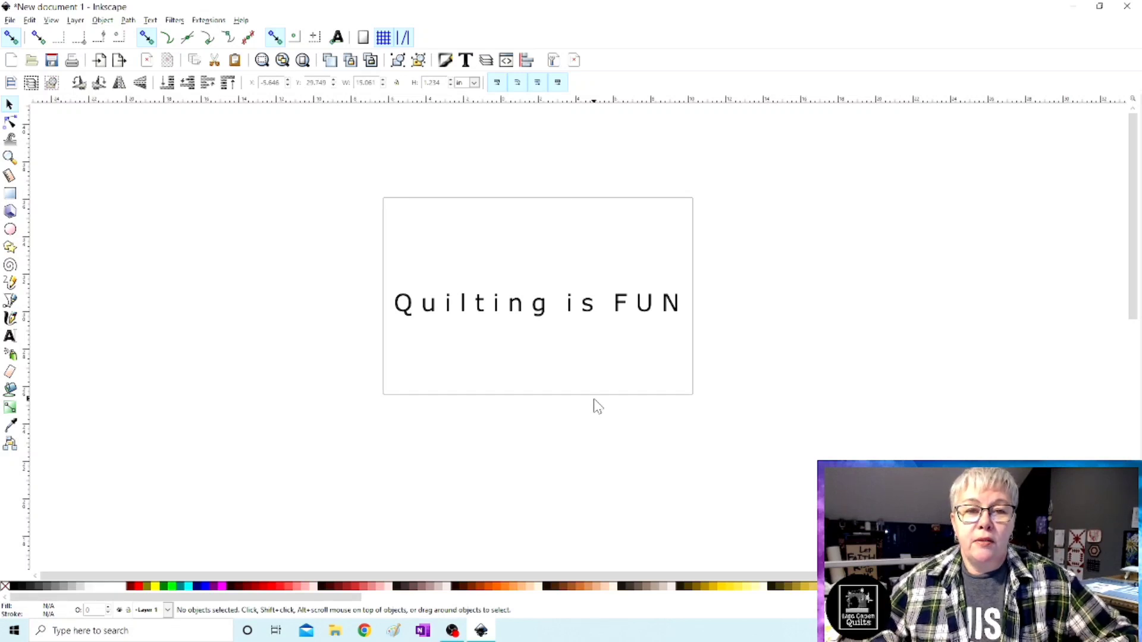
pyautogui.click(498, 304)
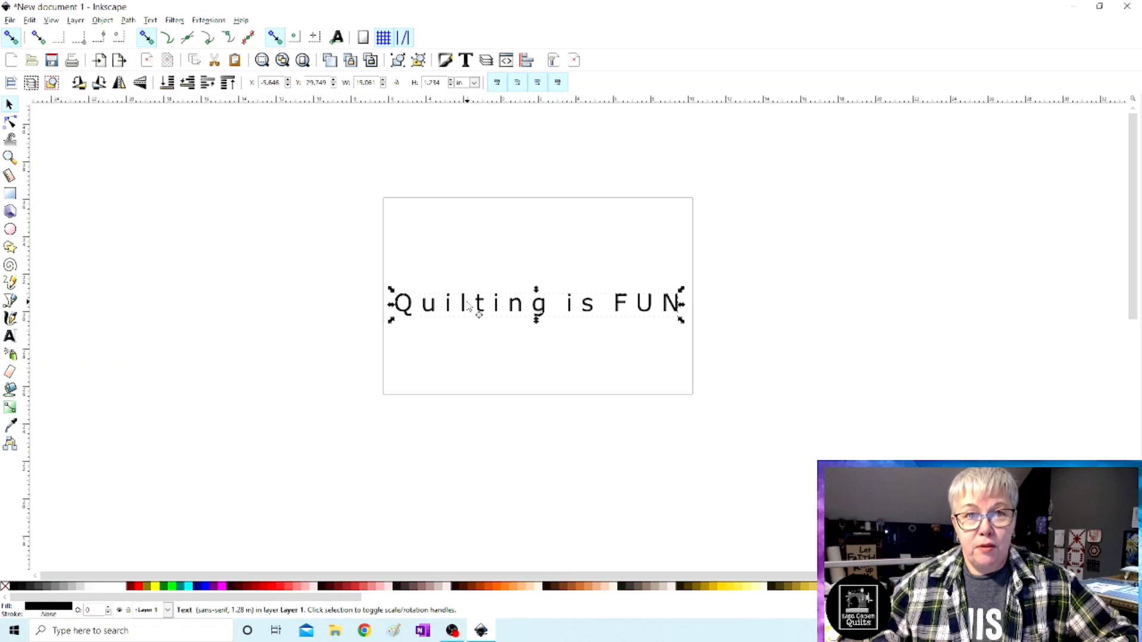
# Browse the Font Family list for the 'Quilting is FUN' text.
pyautogui.click(10, 336)
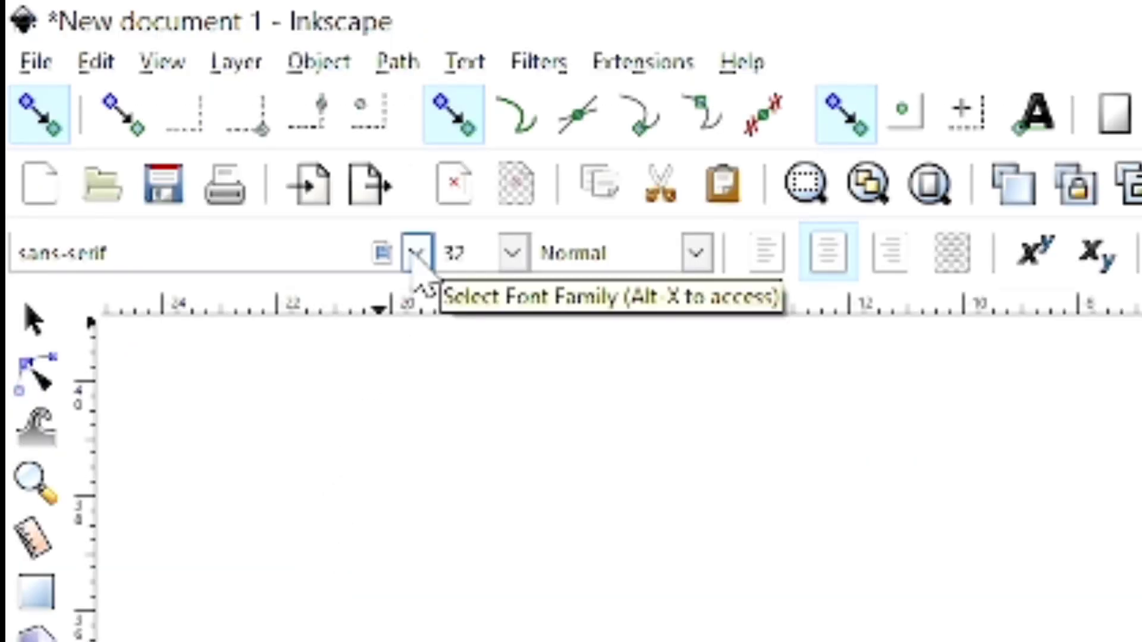
pyautogui.click(416, 254)
pyautogui.scroll(-15, 418, 264)
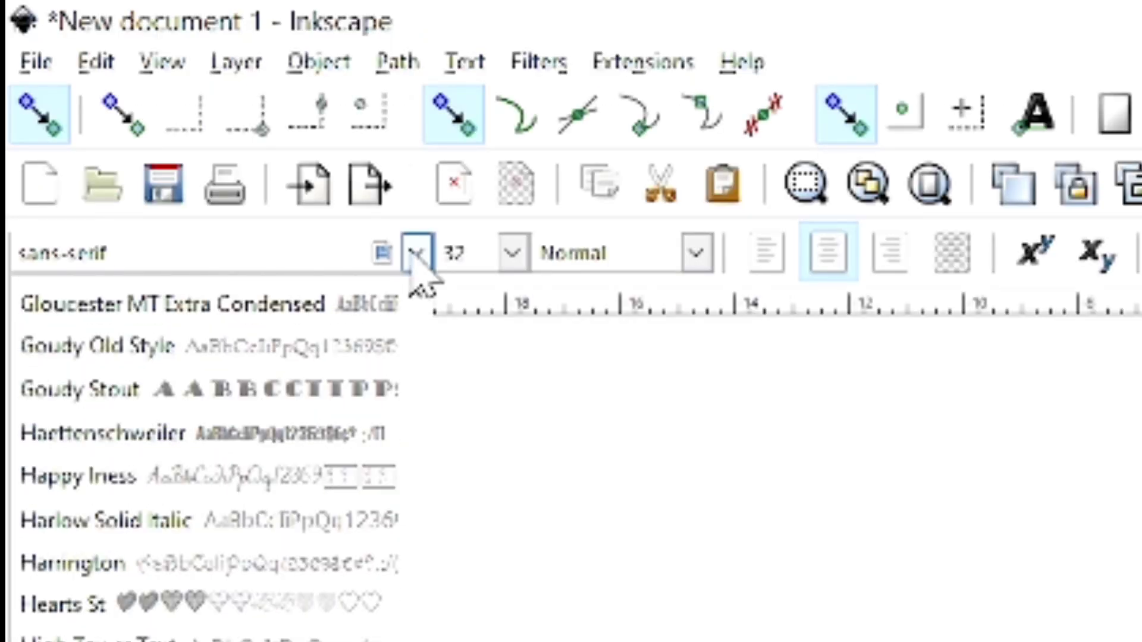
pyautogui.scroll(-15, 418, 265)
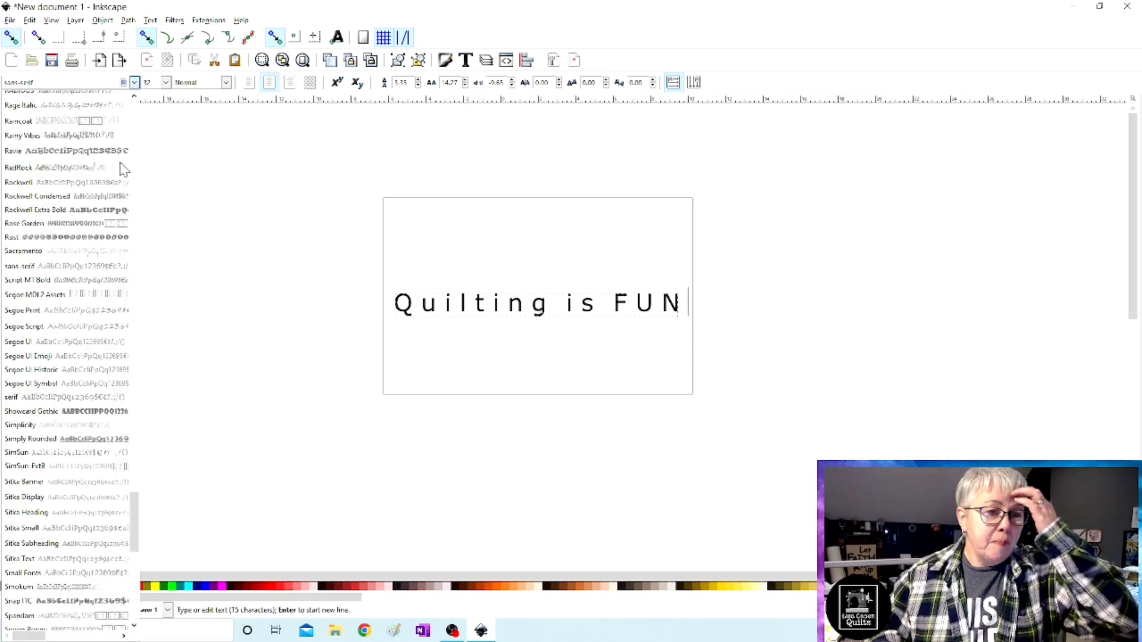
pyautogui.scroll(-5, 105, 279)
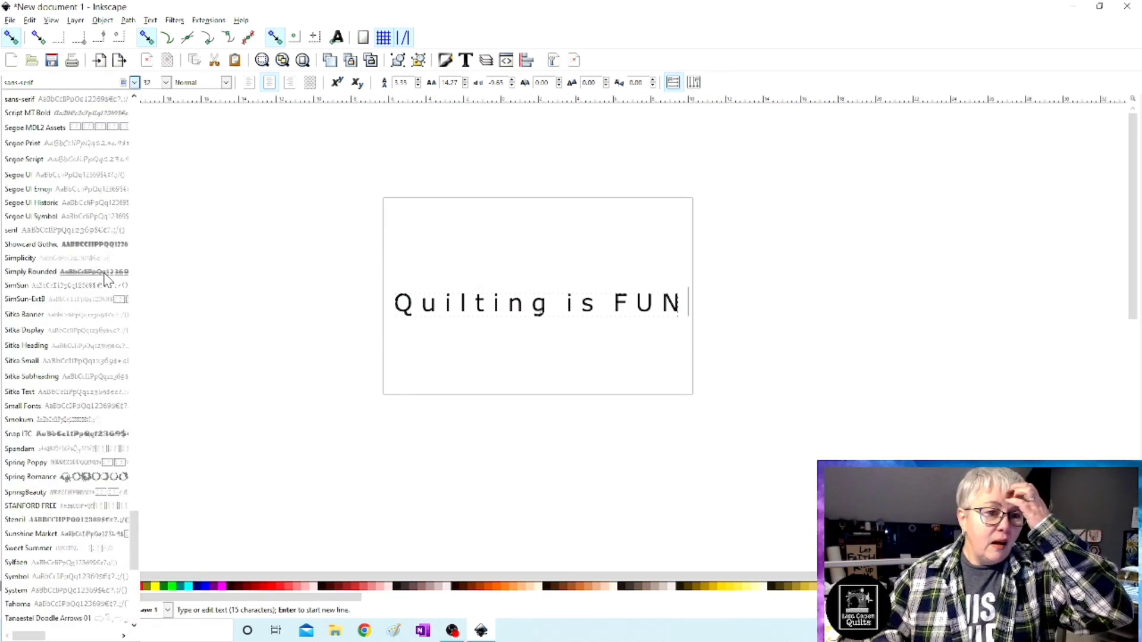
pyautogui.scroll(10, 106, 278)
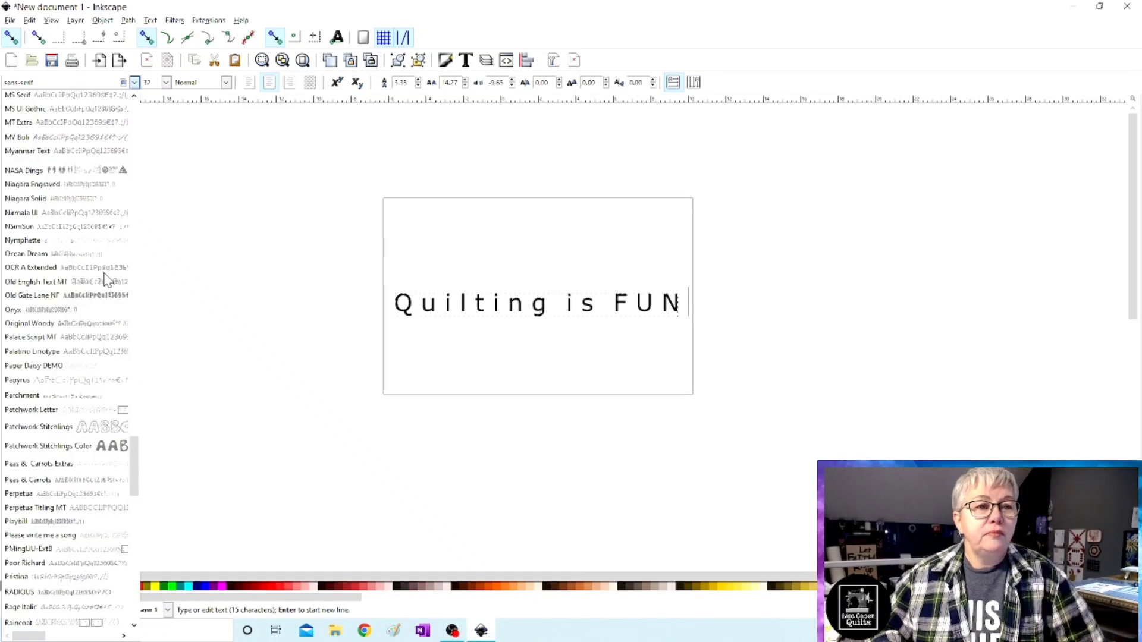
pyautogui.scroll(8, 105, 279)
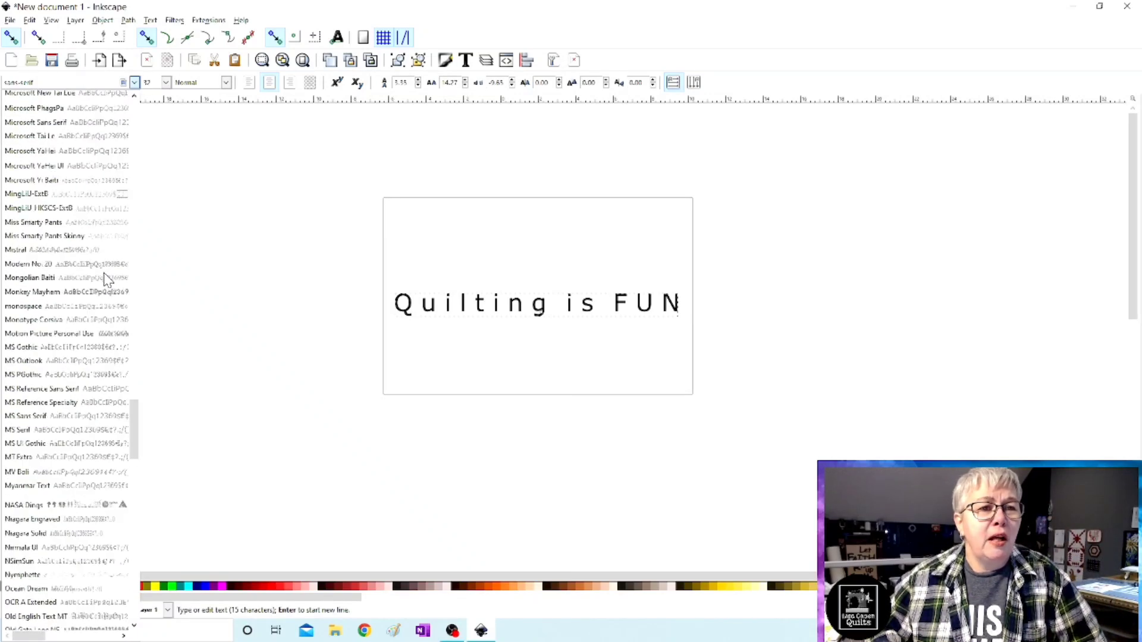
pyautogui.scroll(12, 105, 278)
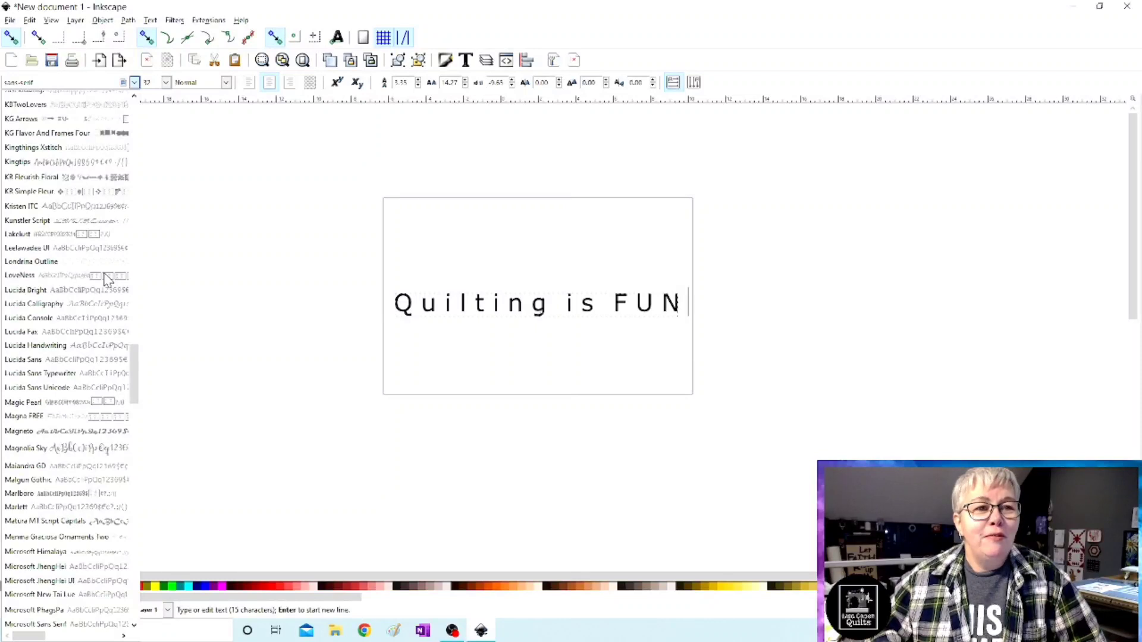
pyautogui.scroll(9, 106, 278)
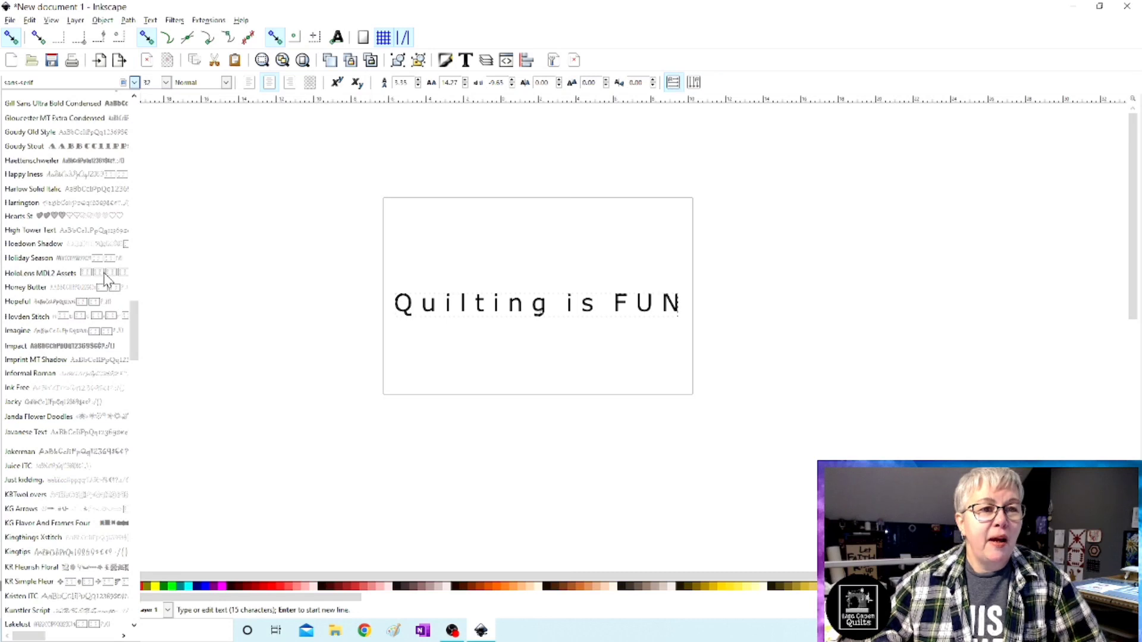
pyautogui.scroll(-3, 106, 278)
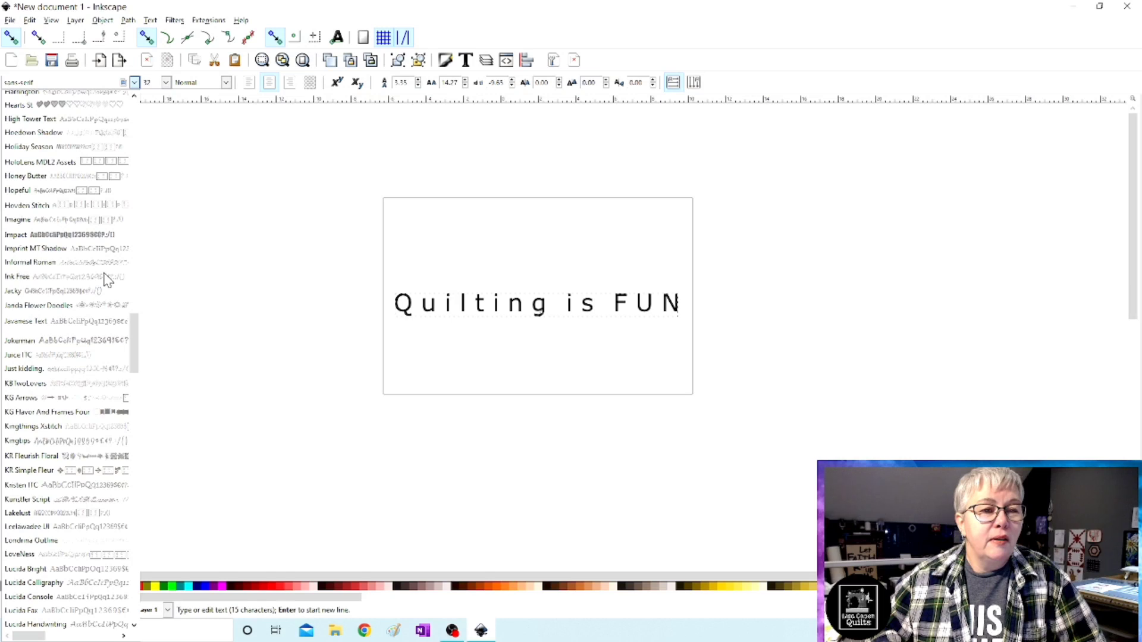
# Apply the KBTwoLovers font, enlarge the text to about 20.6 in wide, and move it above the page.
pyautogui.click(86, 384)
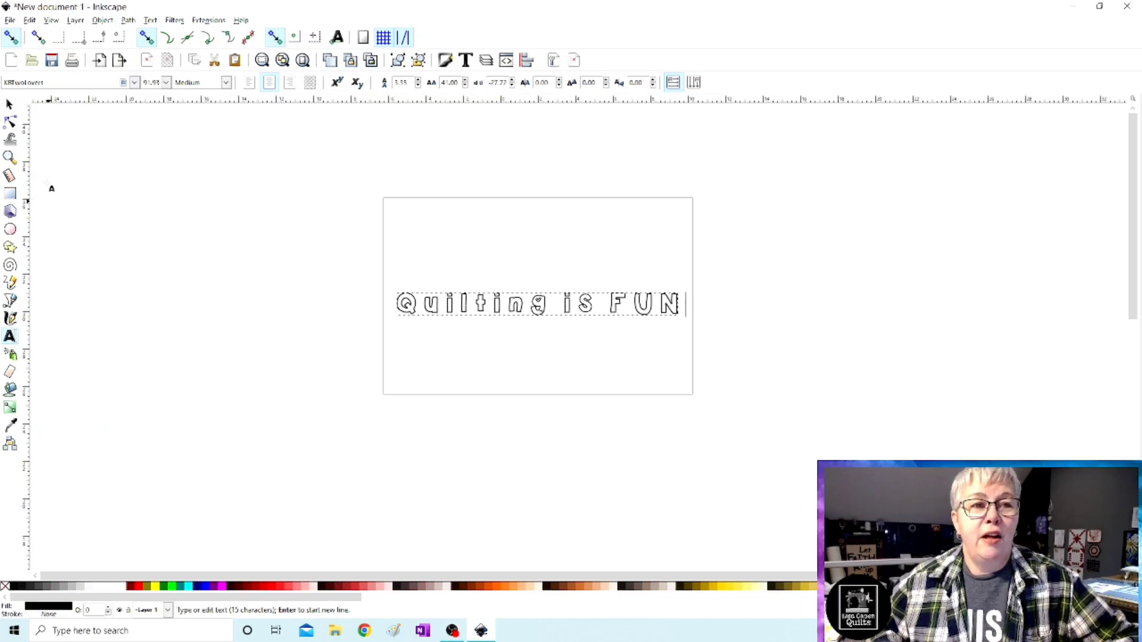
pyautogui.click(9, 106)
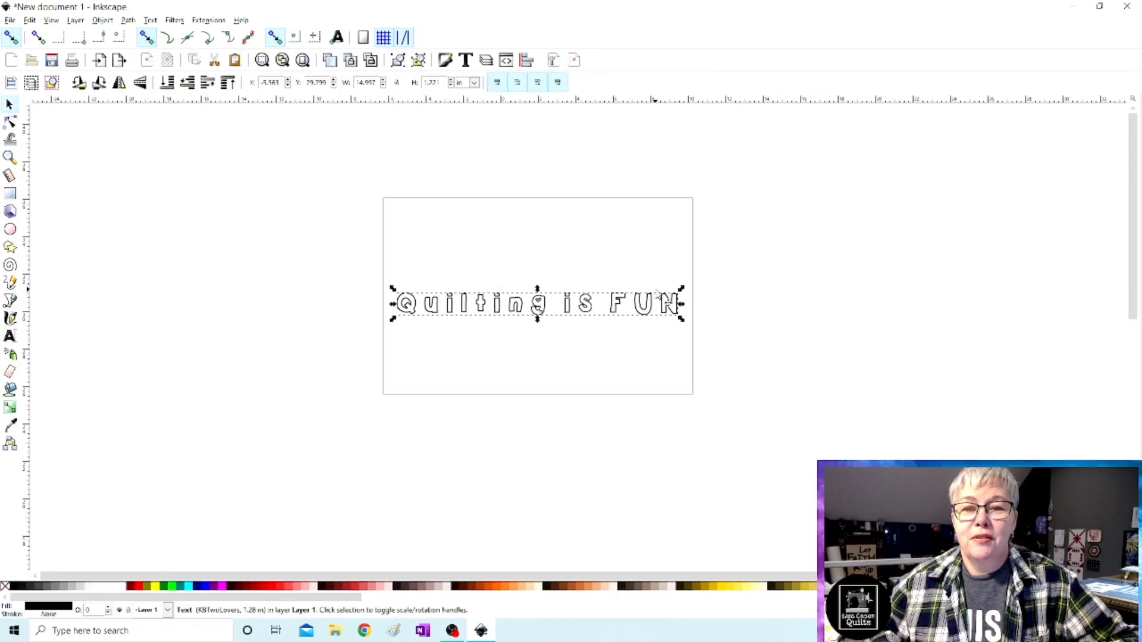
pyautogui.moveTo(688, 294); pyautogui.dragTo(793, 260)
pyautogui.moveTo(695, 302); pyautogui.dragTo(629, 166)
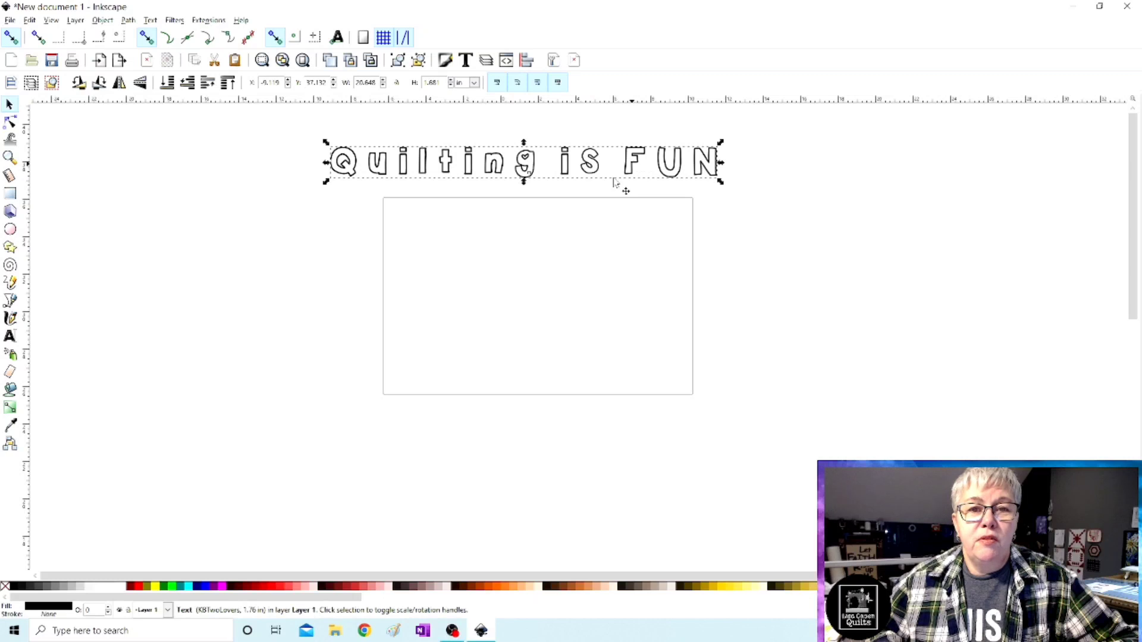
# Reduce the letter spacing of 'Quilting is FUN' to 20.28.
pyautogui.click(10, 336)
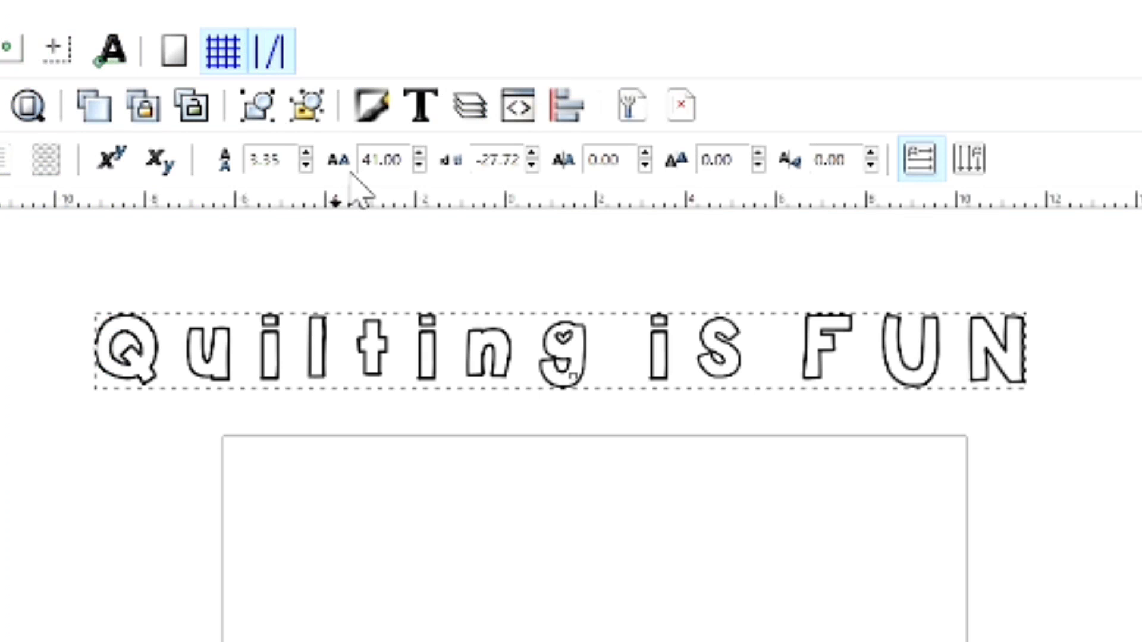
pyautogui.click(418, 169)
pyautogui.click(419, 168)
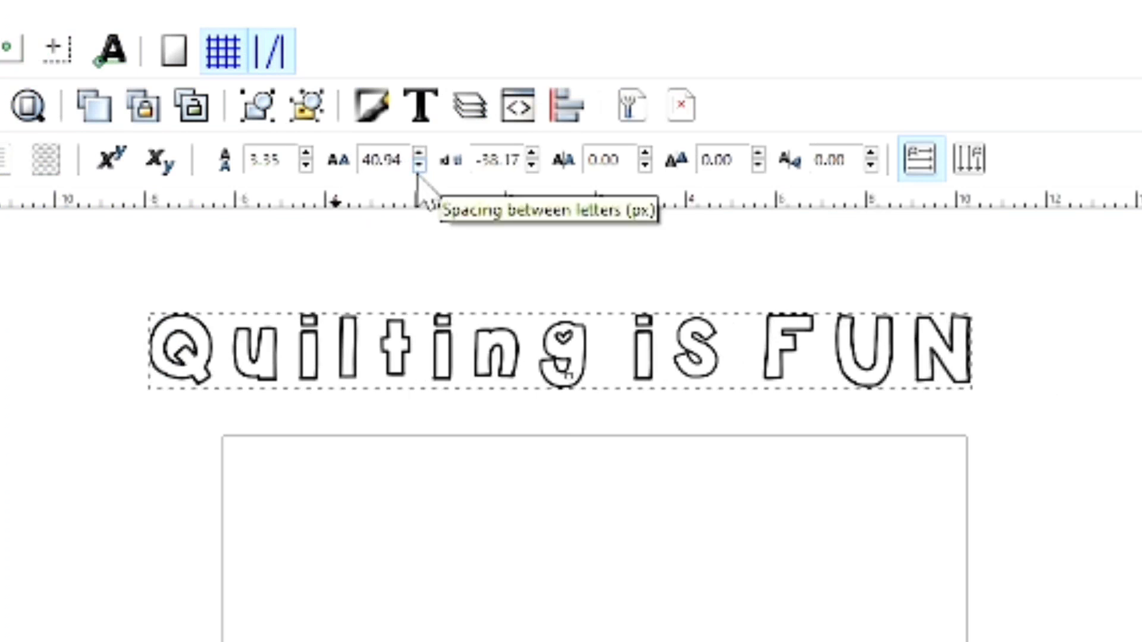
pyautogui.click(418, 168)
pyautogui.click(418, 168)
pyautogui.click(419, 168)
pyautogui.click(418, 168)
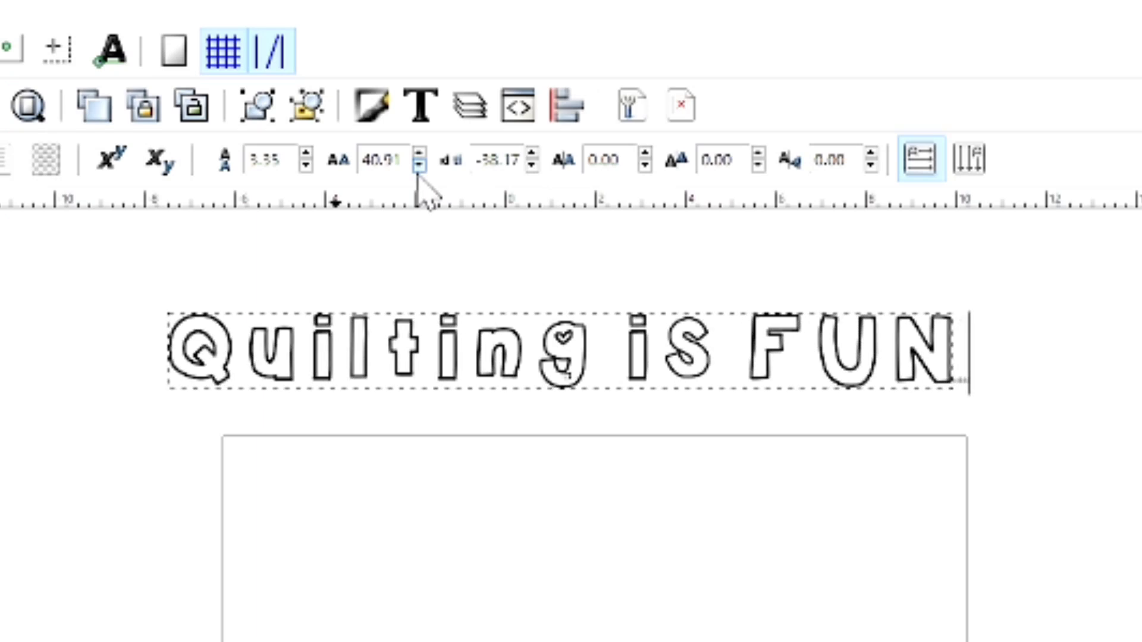
pyautogui.click(419, 168)
pyautogui.click(419, 168)
pyautogui.click(418, 168)
pyautogui.click(419, 168)
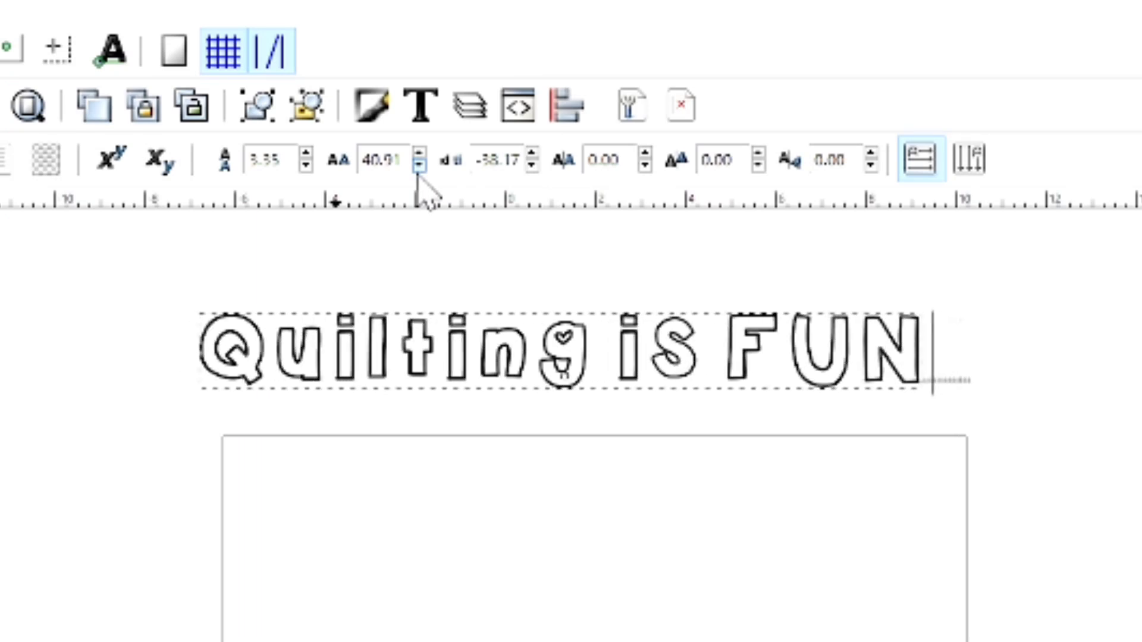
pyautogui.click(418, 168)
pyautogui.click(418, 169)
pyautogui.click(418, 173)
pyautogui.click(418, 172)
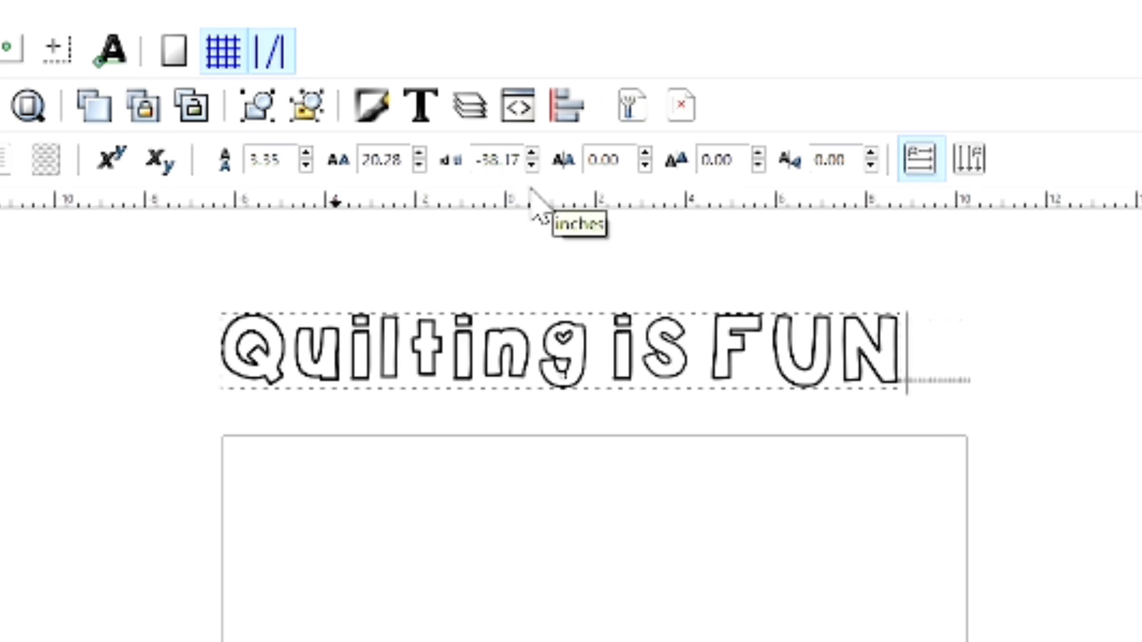
# Increase the word spacing slightly.
pyautogui.click(532, 154)
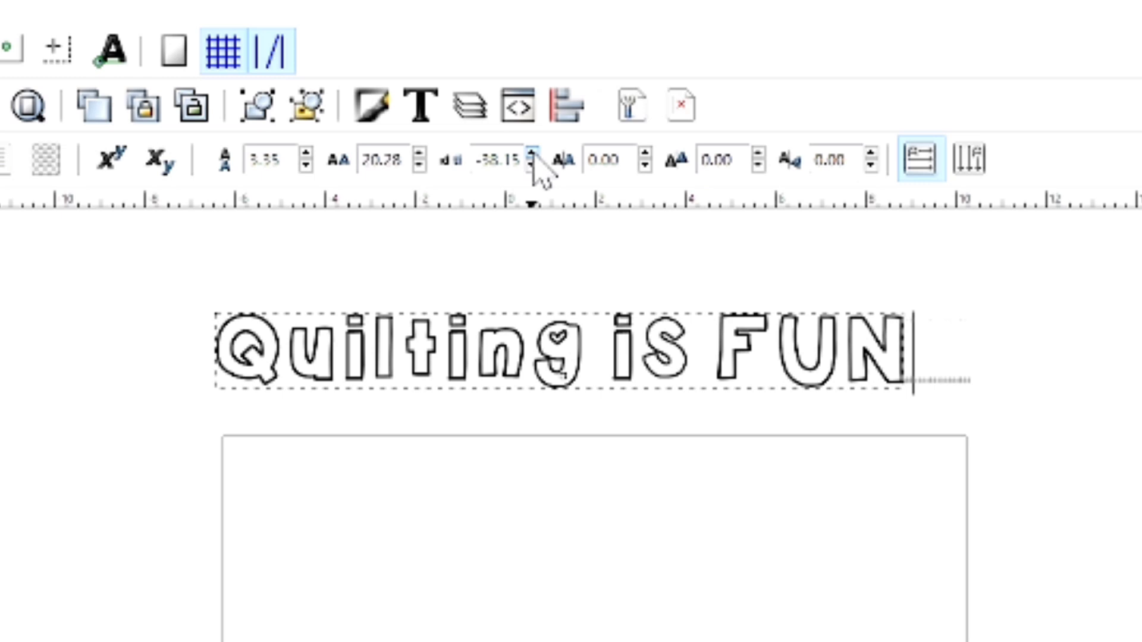
pyautogui.click(531, 154)
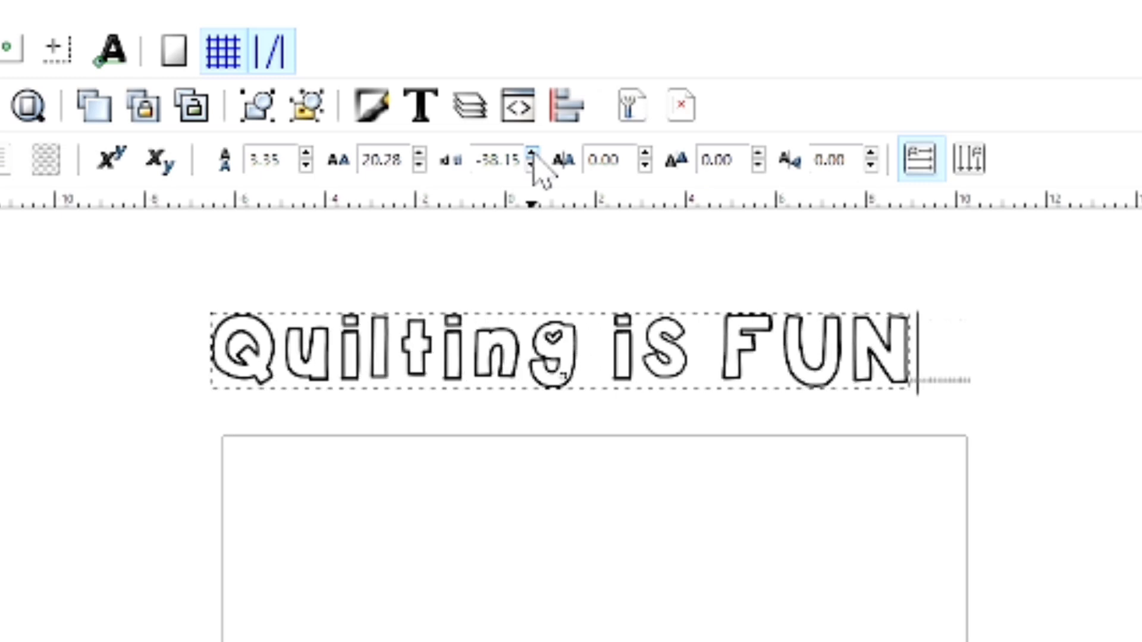
pyautogui.click(532, 154)
# Centre the text on the page and stretch it to about 2.348 in tall, then deselect.
pyautogui.press('F1')
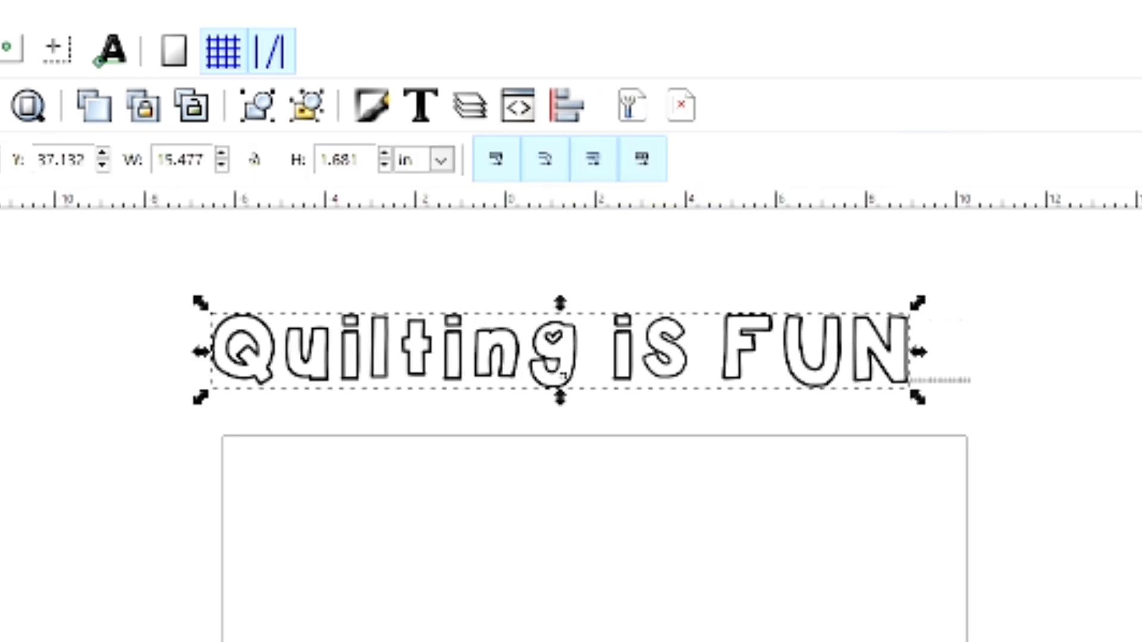
pyautogui.moveTo(467, 172); pyautogui.dragTo(486, 318)
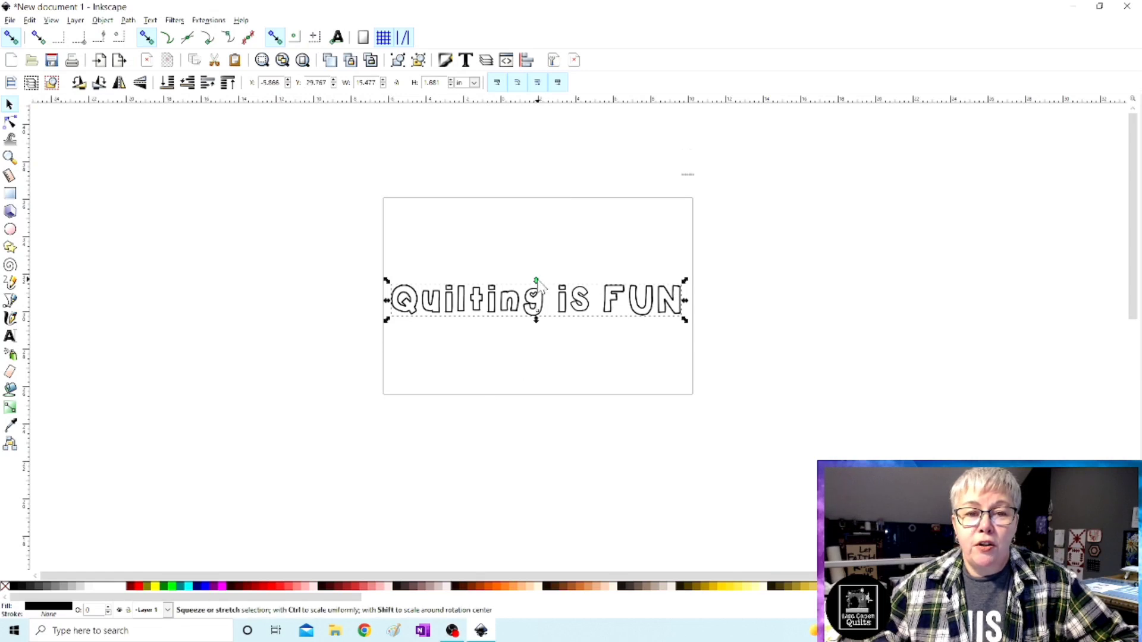
pyautogui.moveTo(537, 281); pyautogui.dragTo(541, 272)
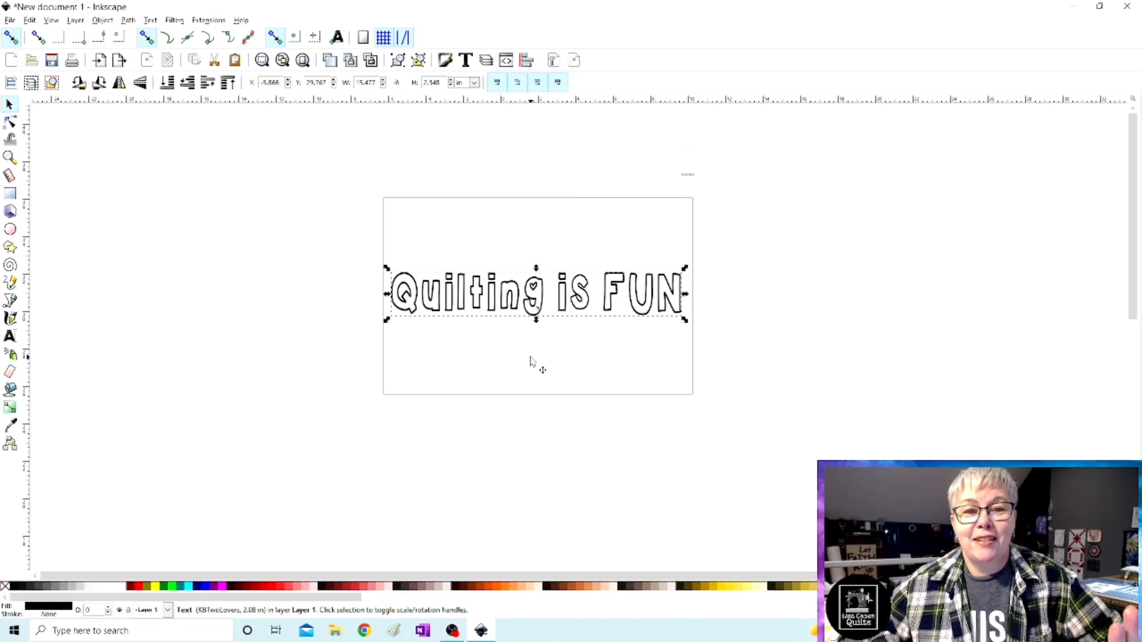
pyautogui.click(531, 362)
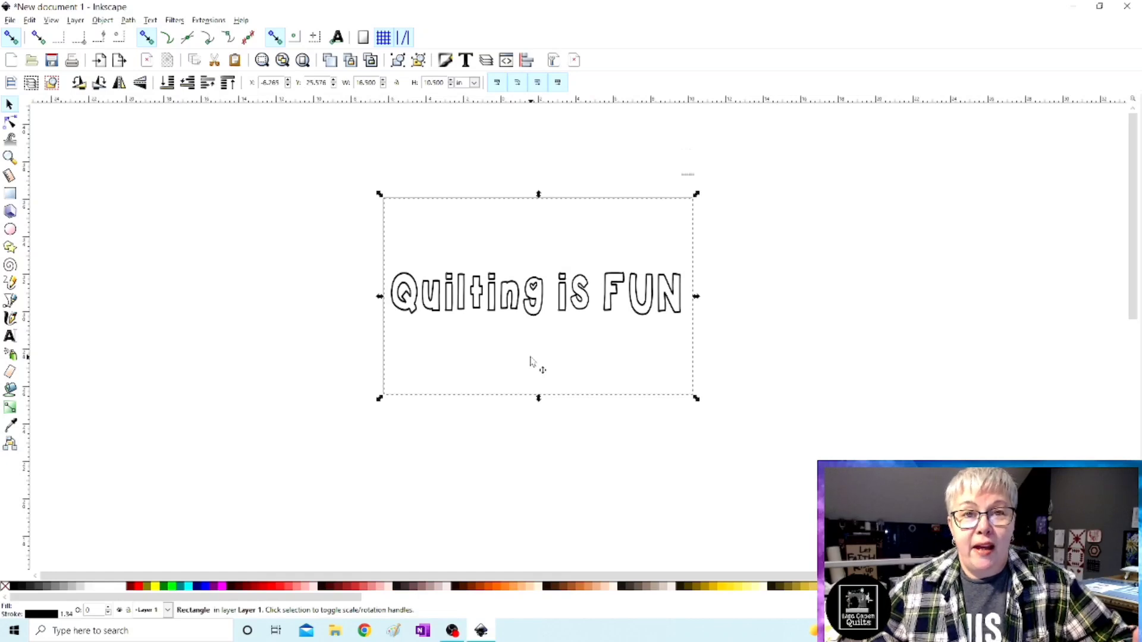
pyautogui.click(285, 316)
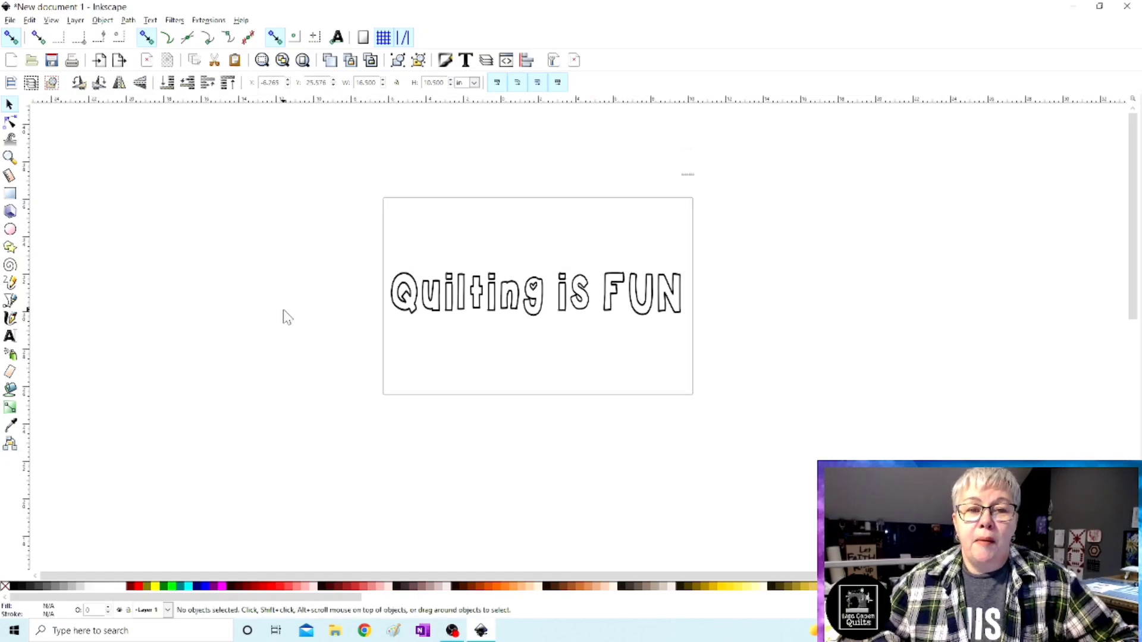
# Convert the 'Quilting is FUN' text to paths with Path > Object to Path.
pyautogui.click(434, 307)
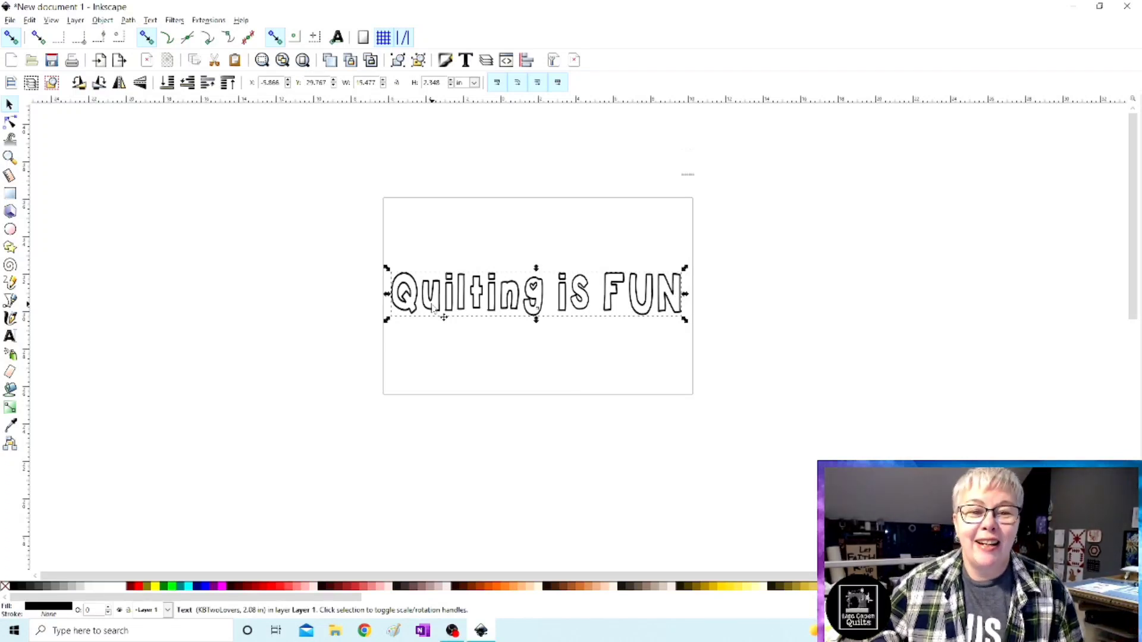
pyautogui.rightClick(433, 307)
pyautogui.click(369, 312)
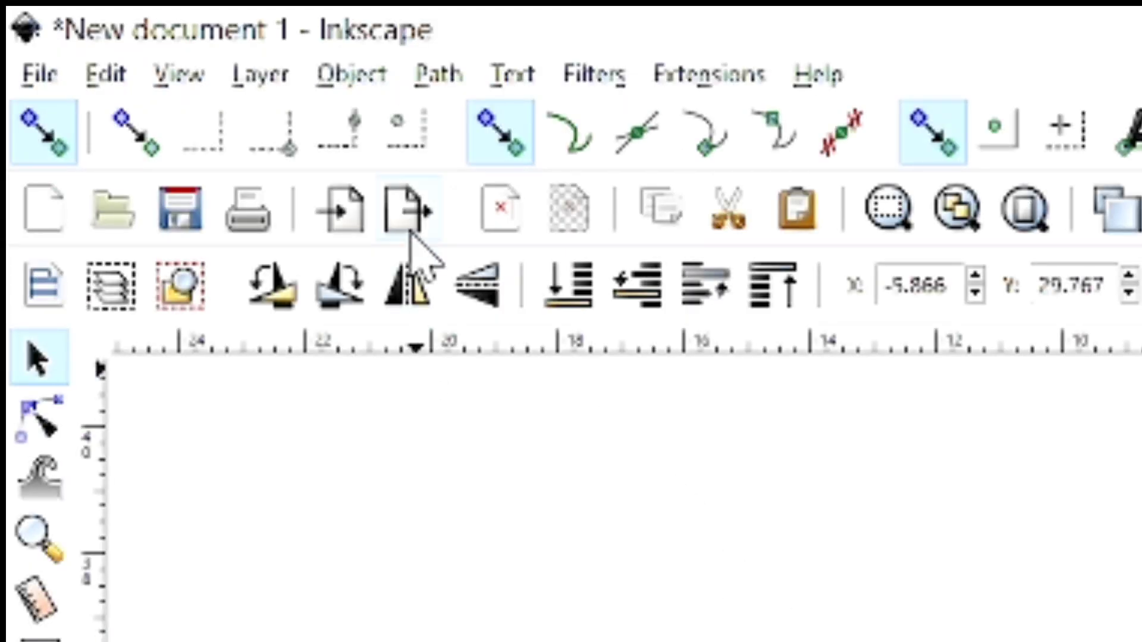
pyautogui.click(438, 75)
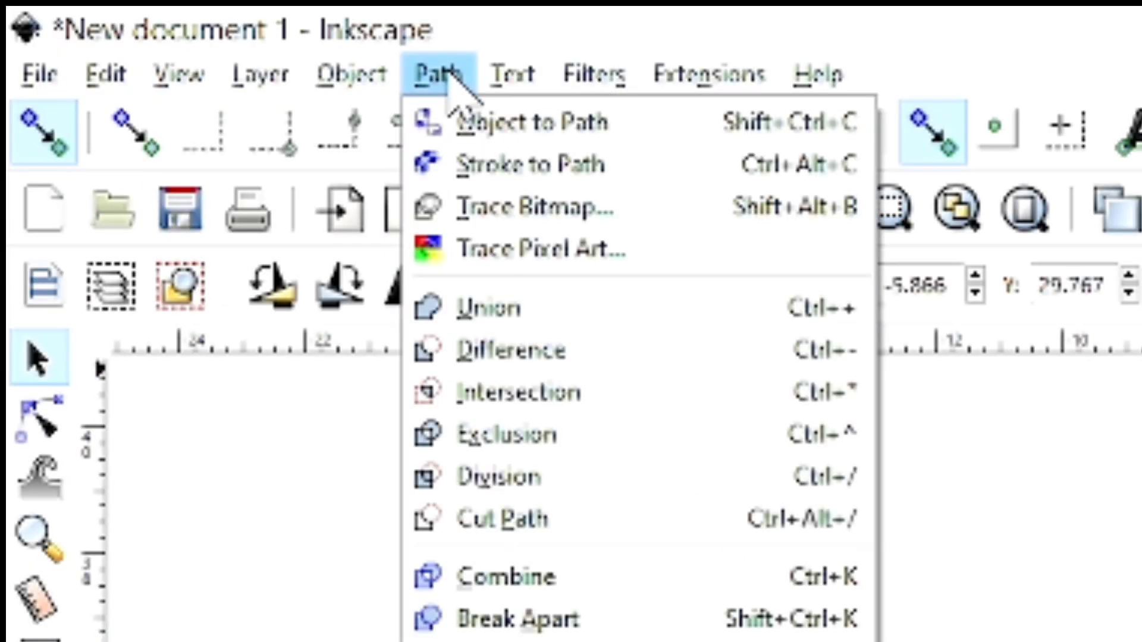
pyautogui.click(457, 133)
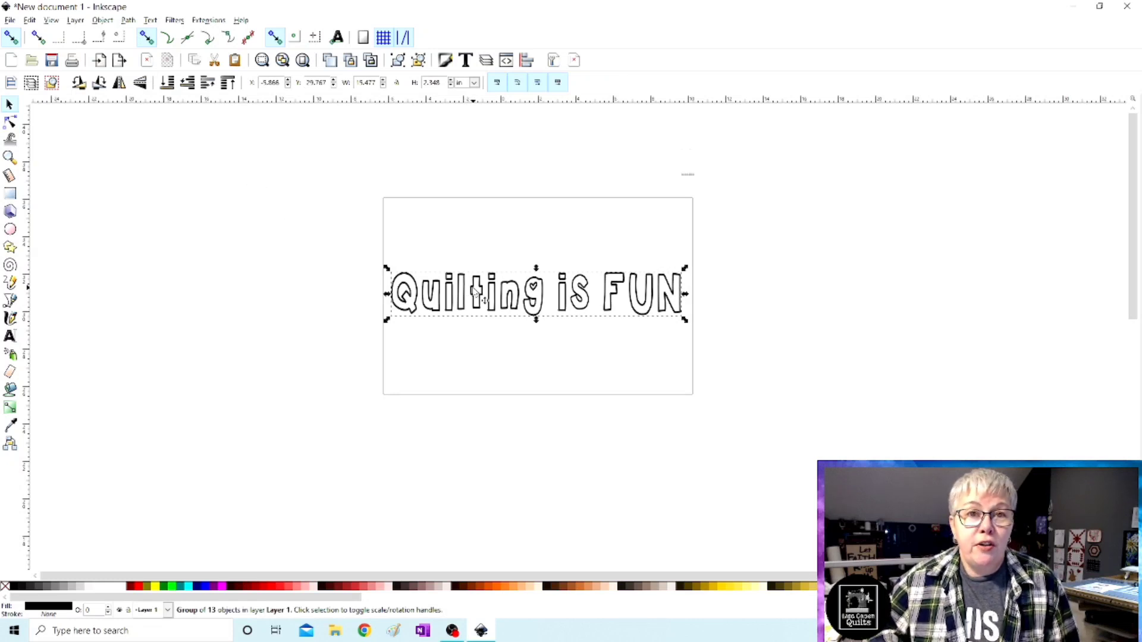
# Ungroup the 'Quilting is FUN' lettering from its right-click menu and zoom in.
pyautogui.rightClick(476, 291)
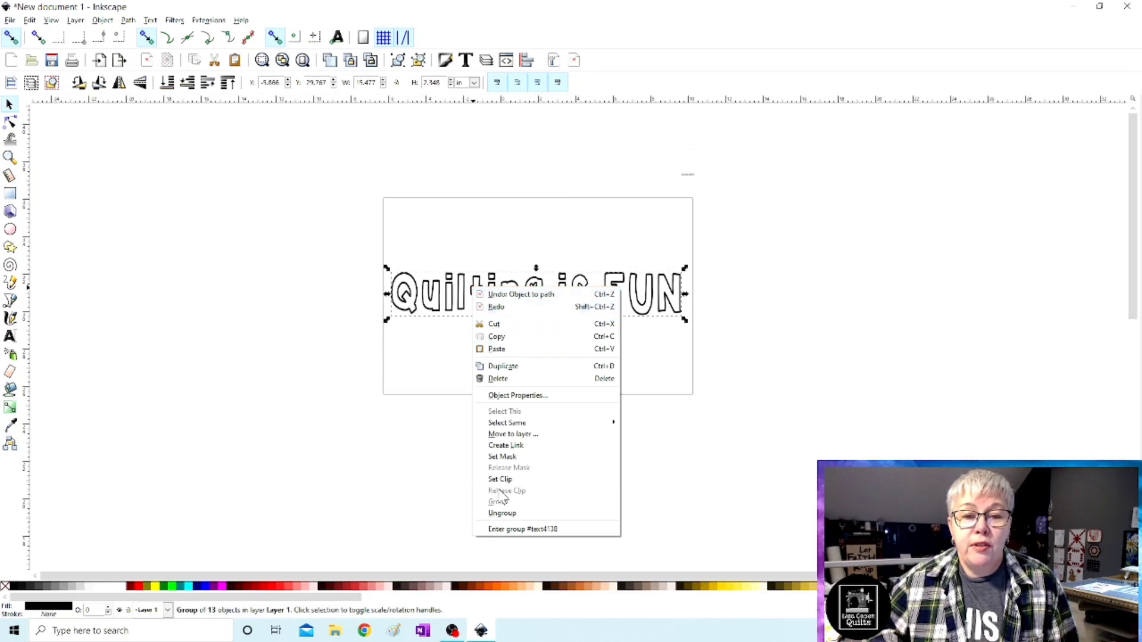
pyautogui.click(500, 515)
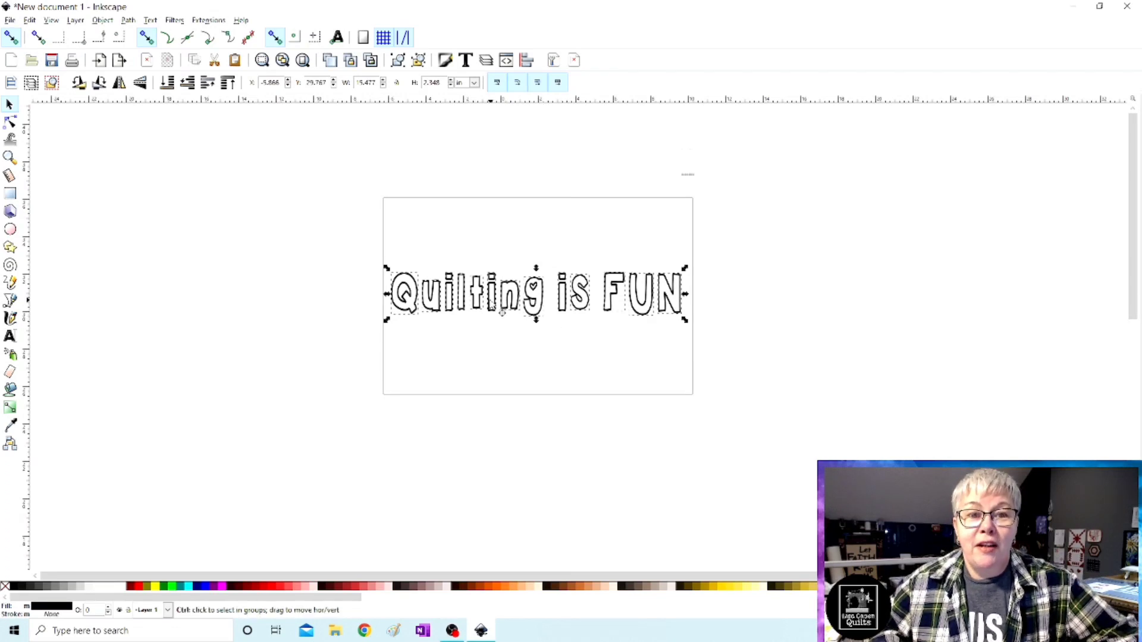
pyautogui.scroll(3, 492, 304)
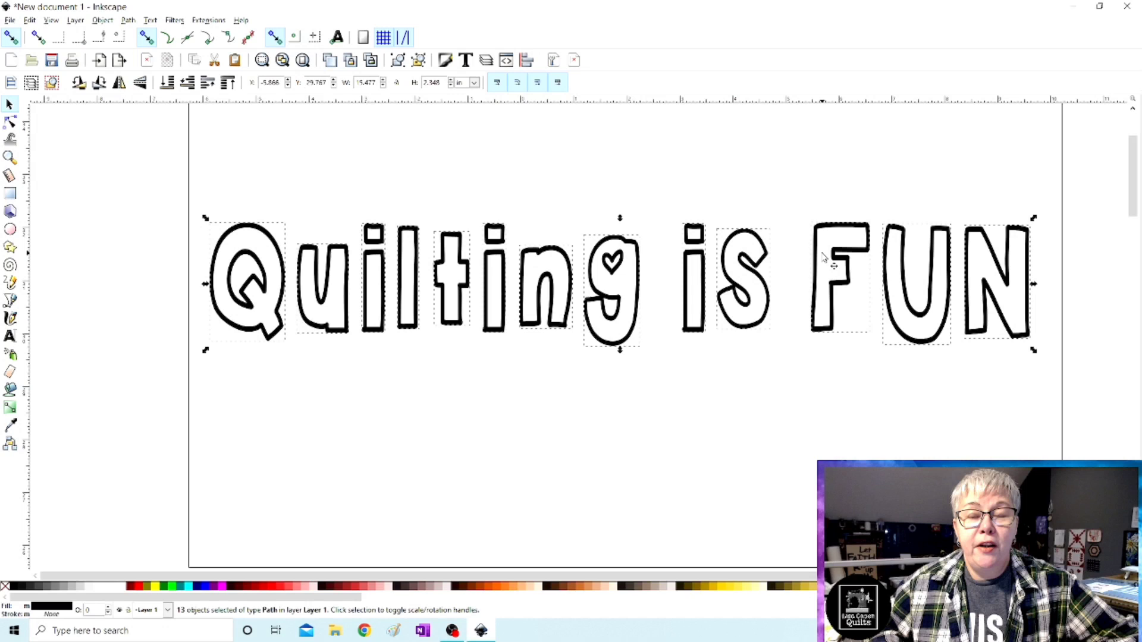
# Confirm the Q can be selected on its own and nudge it back into its original place.
pyautogui.click(197, 359)
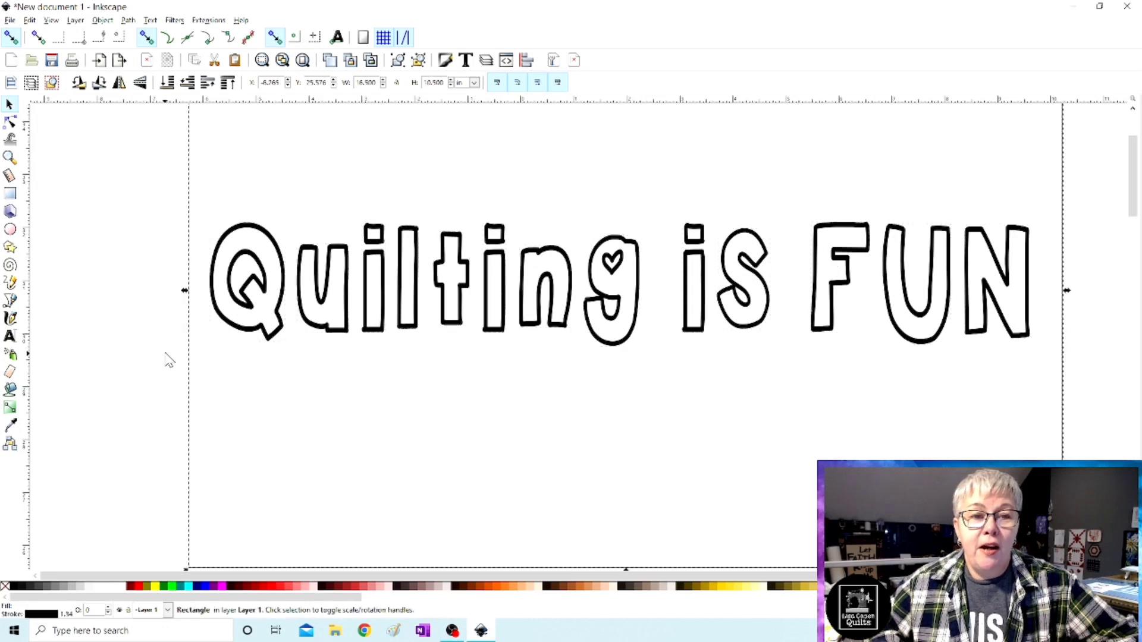
pyautogui.click(231, 331)
pyautogui.doubleClick(231, 332)
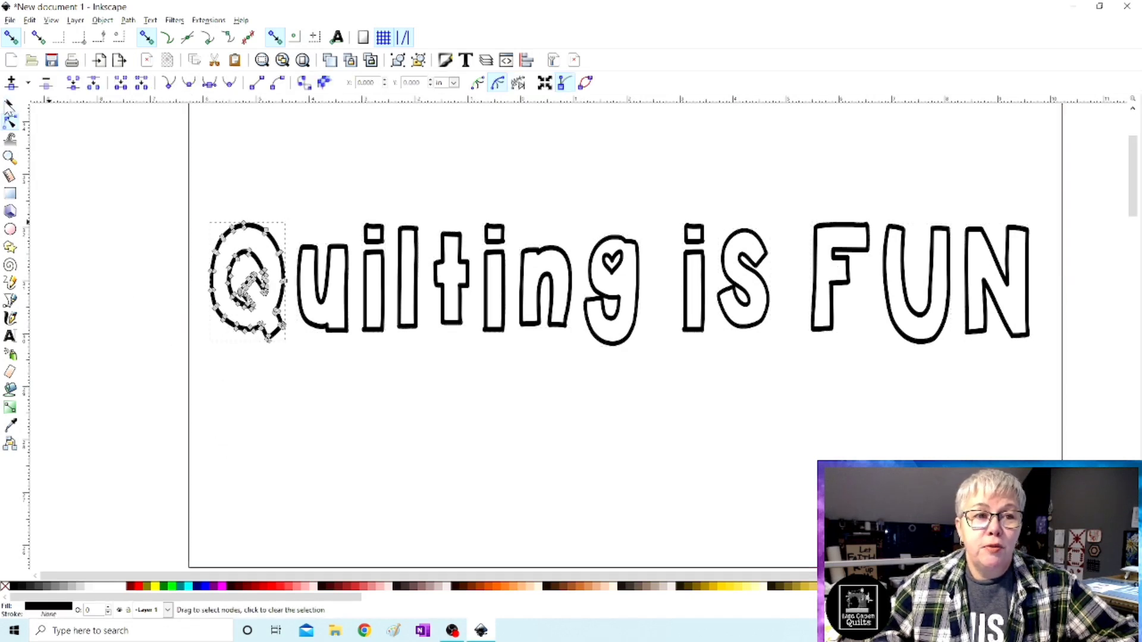
pyautogui.click(9, 106)
pyautogui.moveTo(234, 245)
pyautogui.mouseDown()
pyautogui.moveTo(232, 374)
pyautogui.moveTo(238, 250)
pyautogui.mouseUp()
pyautogui.click(225, 403)
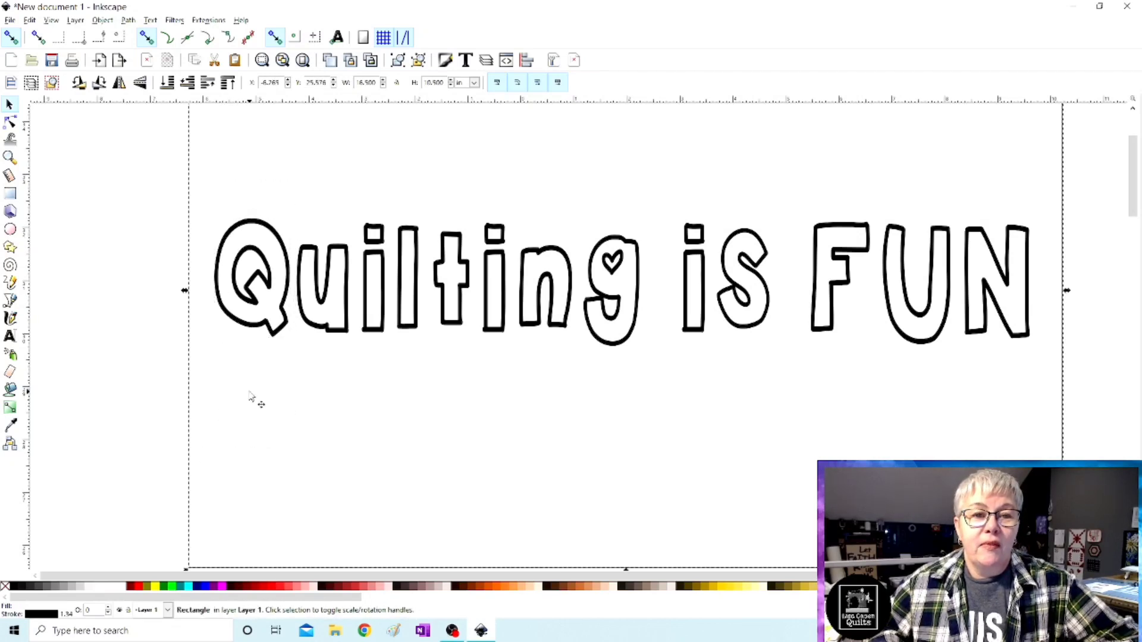
# Zoom out, rubber-band select all 13 letters of 'Quilting is FUN', then zoom back in.
pyautogui.keyDown('ctrl'); pyautogui.scroll(-6, 250, 392); pyautogui.keyUp('ctrl')
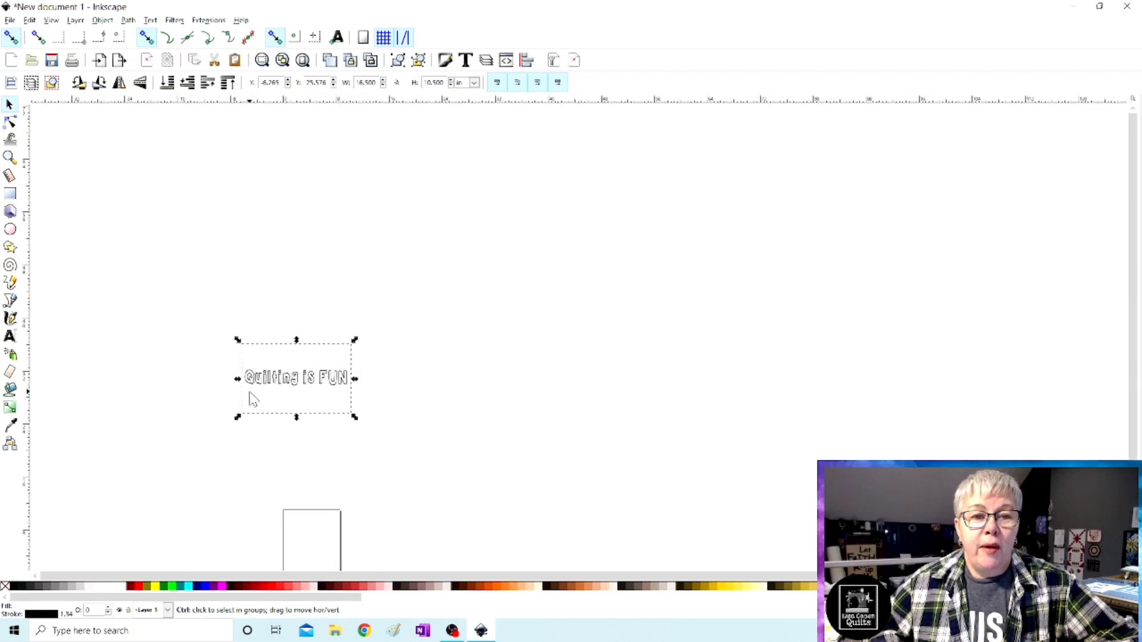
pyautogui.scroll(-4, 251, 398)
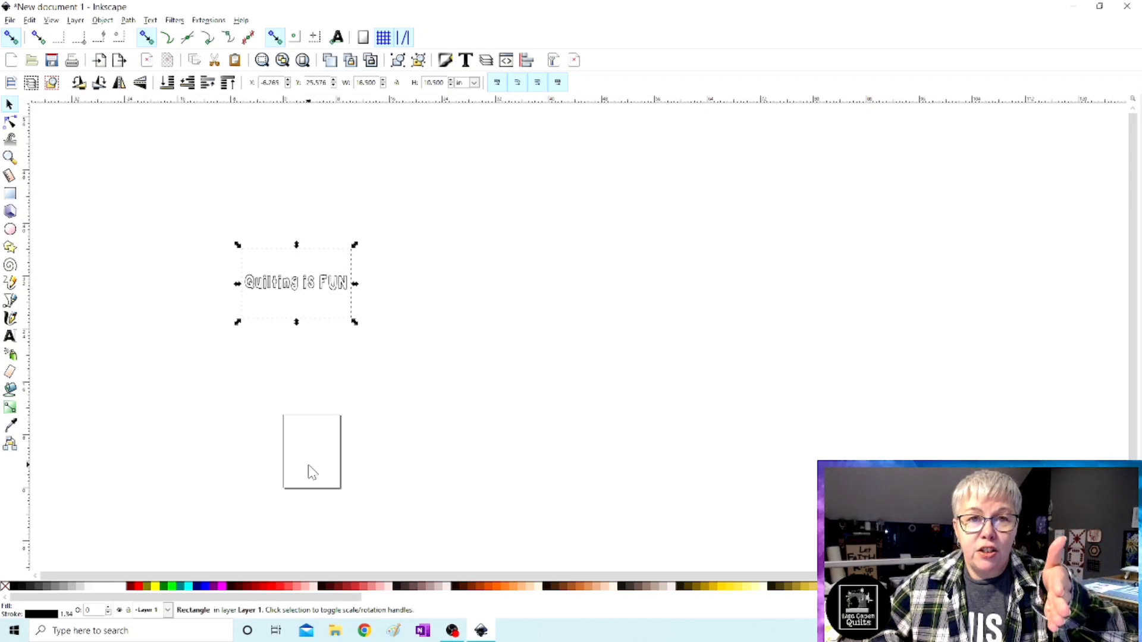
pyautogui.click(266, 390)
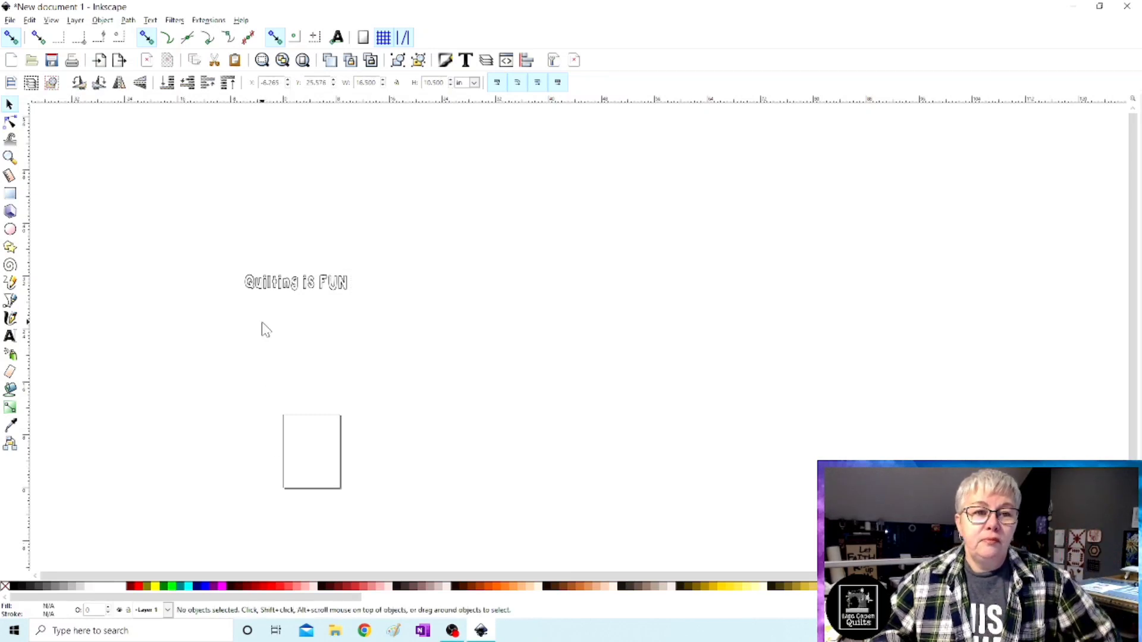
pyautogui.click(255, 288)
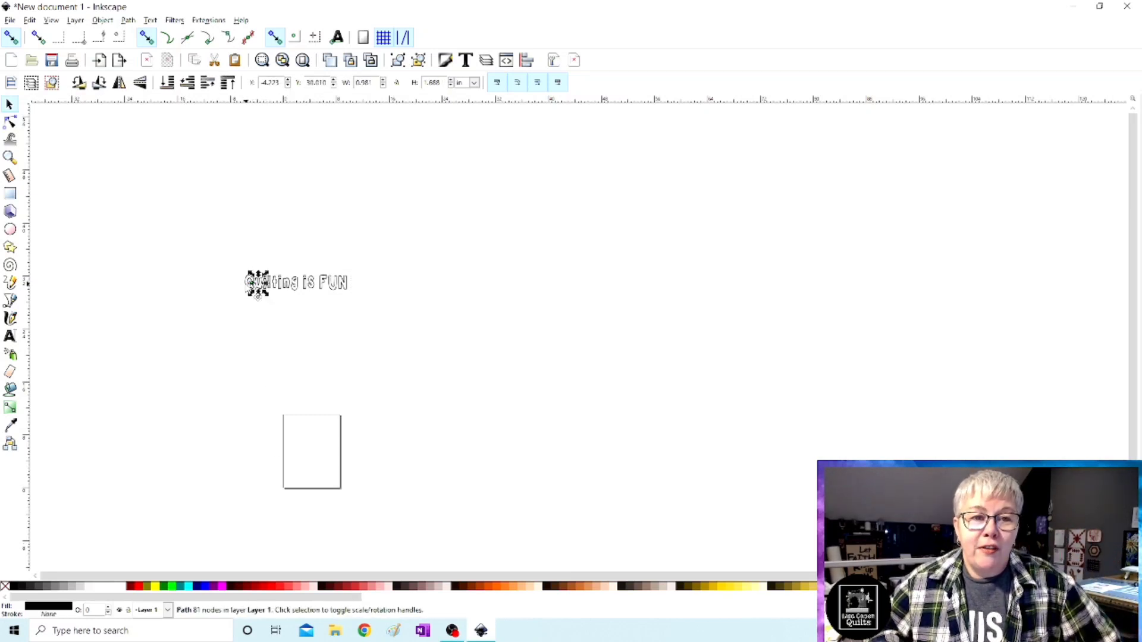
pyautogui.click(258, 296)
pyautogui.moveTo(220, 256); pyautogui.dragTo(351, 401)
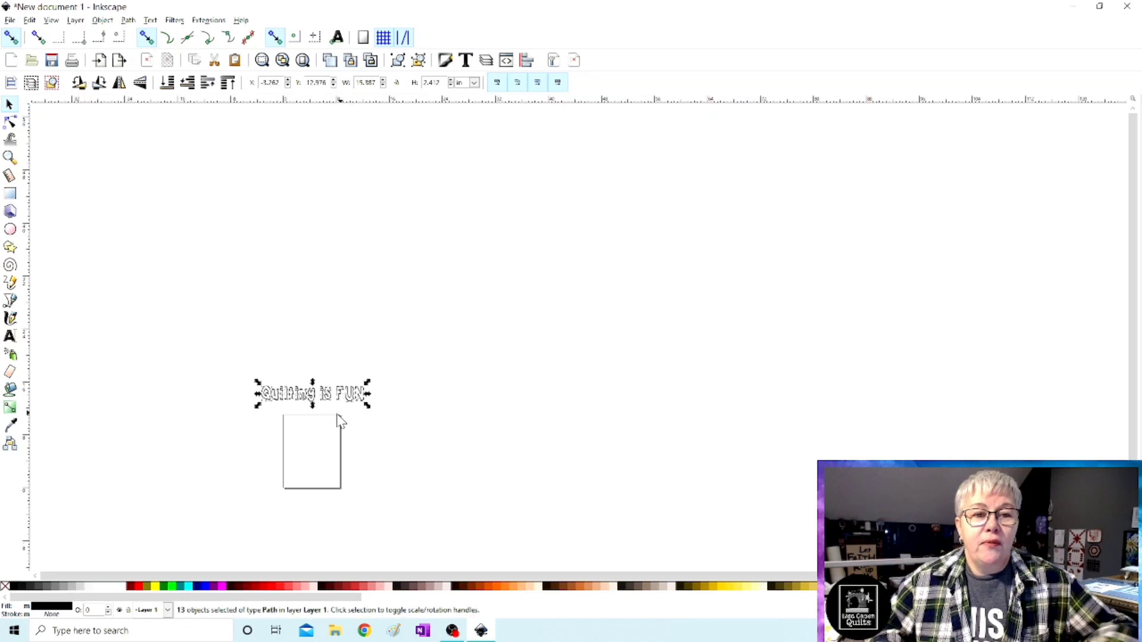
pyautogui.scroll(2, 270, 427)
pyautogui.scroll(2, 273, 433)
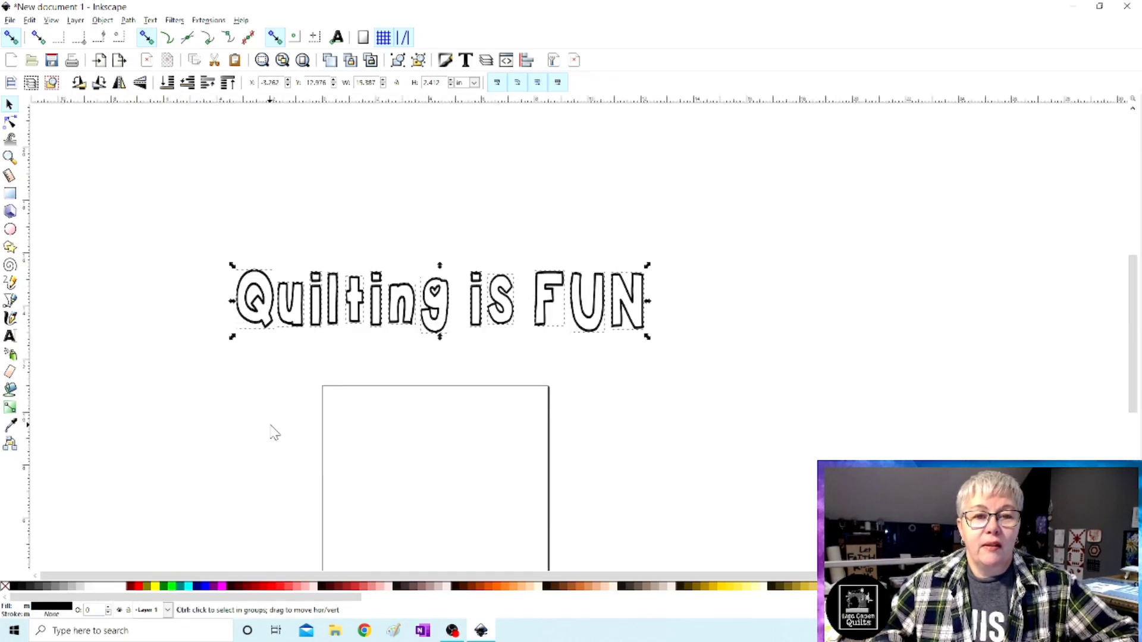
pyautogui.scroll(-6, 273, 433)
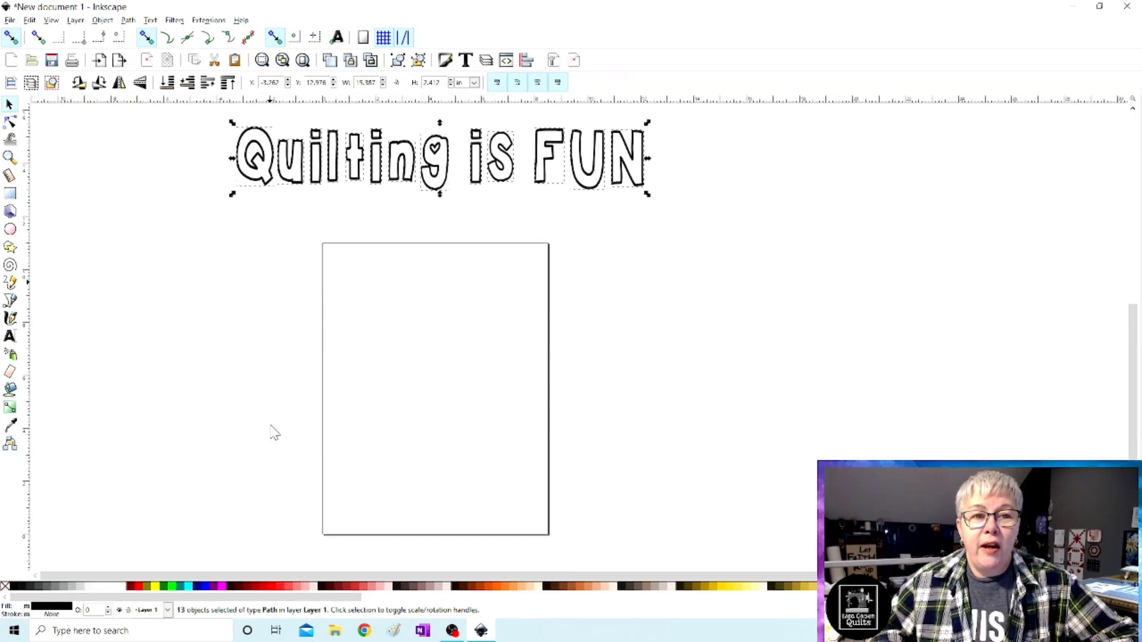
# Drag the Q, u, i and l onto the top-left of the page to start the first row.
pyautogui.click(273, 432)
pyautogui.click(258, 159)
pyautogui.moveTo(257, 161); pyautogui.dragTo(357, 286)
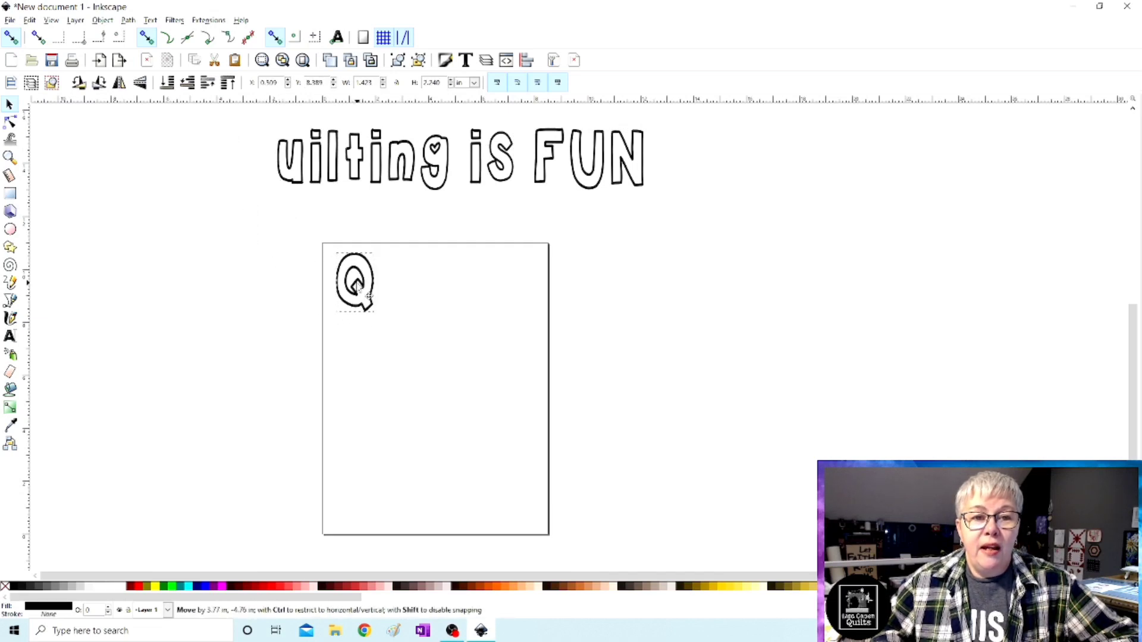
pyautogui.click(303, 178)
pyautogui.moveTo(303, 178); pyautogui.dragTo(410, 316)
pyautogui.click(318, 180)
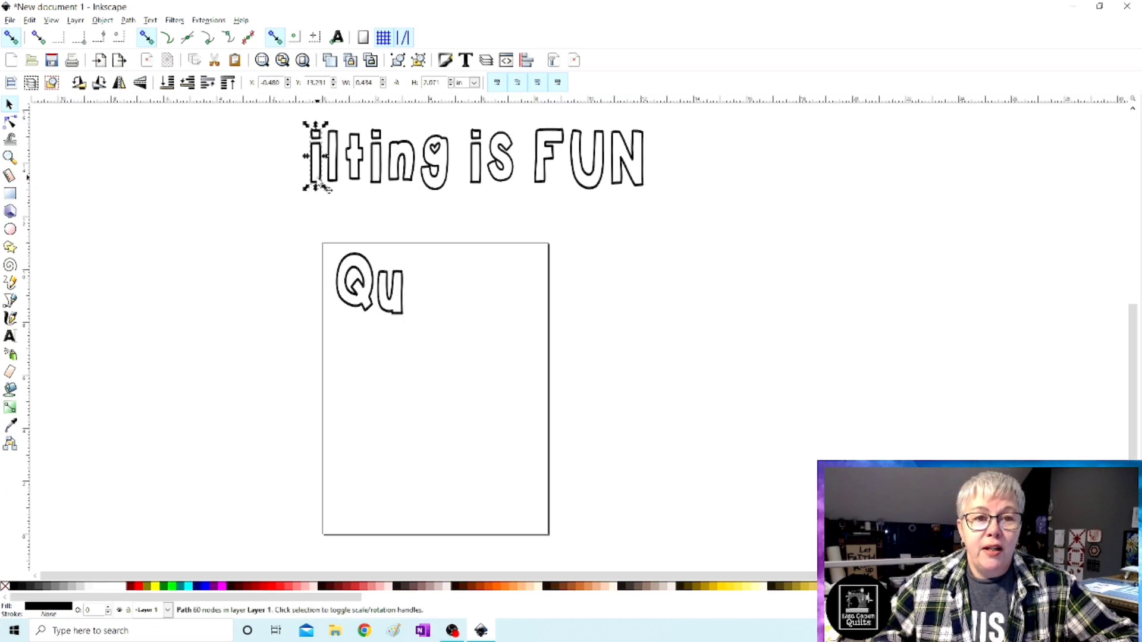
pyautogui.moveTo(318, 179); pyautogui.dragTo(416, 317)
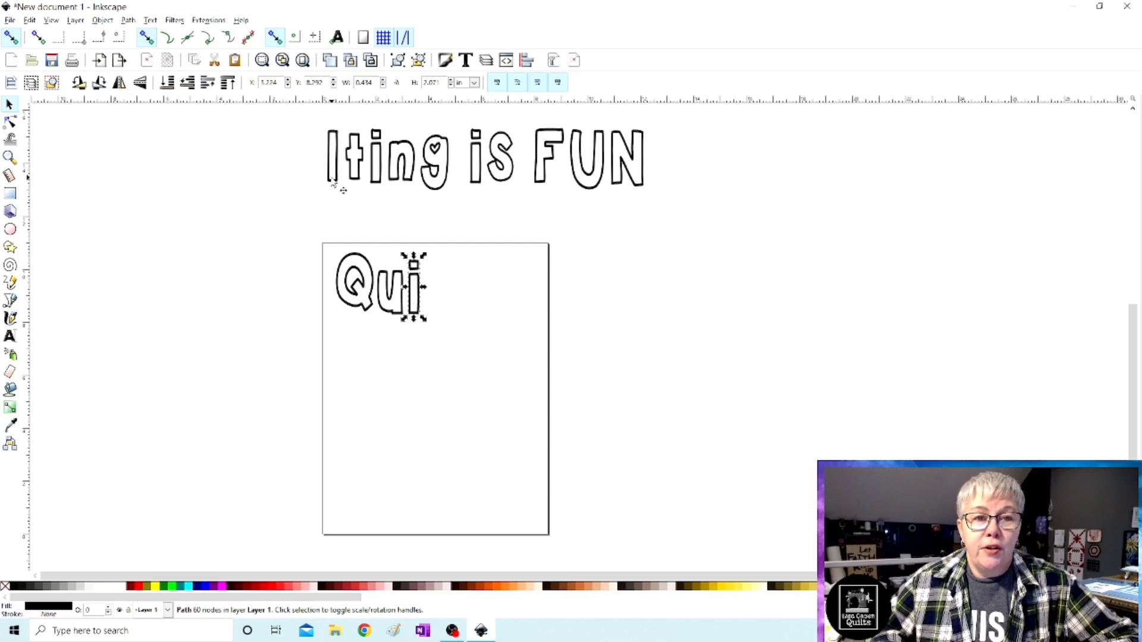
pyautogui.click(336, 181)
pyautogui.moveTo(336, 180); pyautogui.dragTo(440, 324)
# Add the t, i and n to finish the 'Quiltin' row, then shift the row slightly right and down.
pyautogui.click(355, 179)
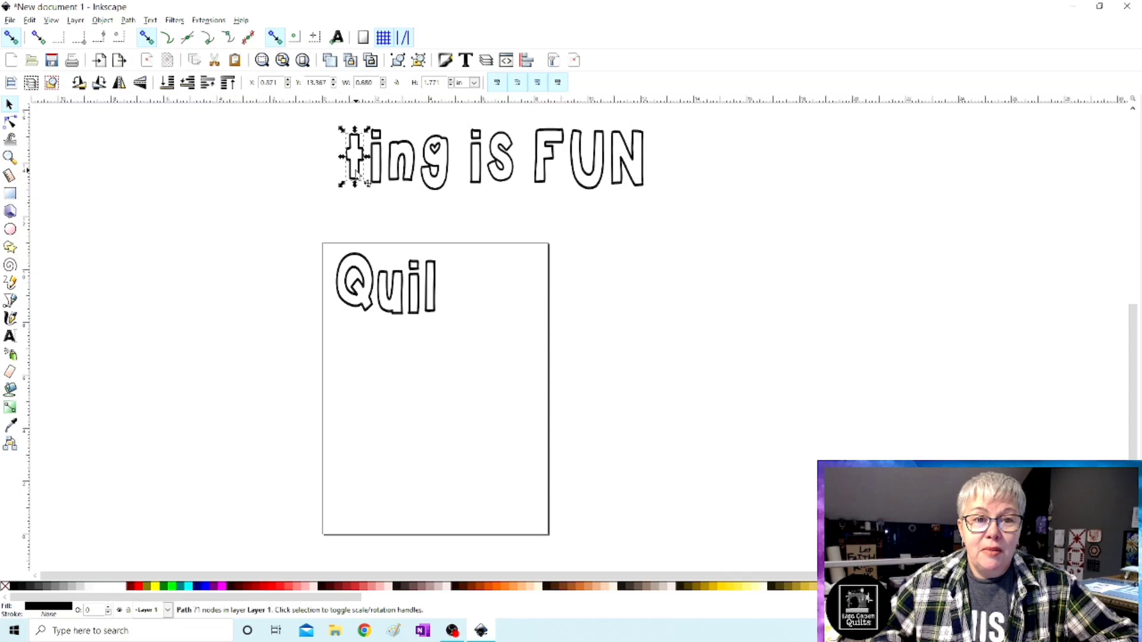
pyautogui.moveTo(355, 178); pyautogui.dragTo(452, 304)
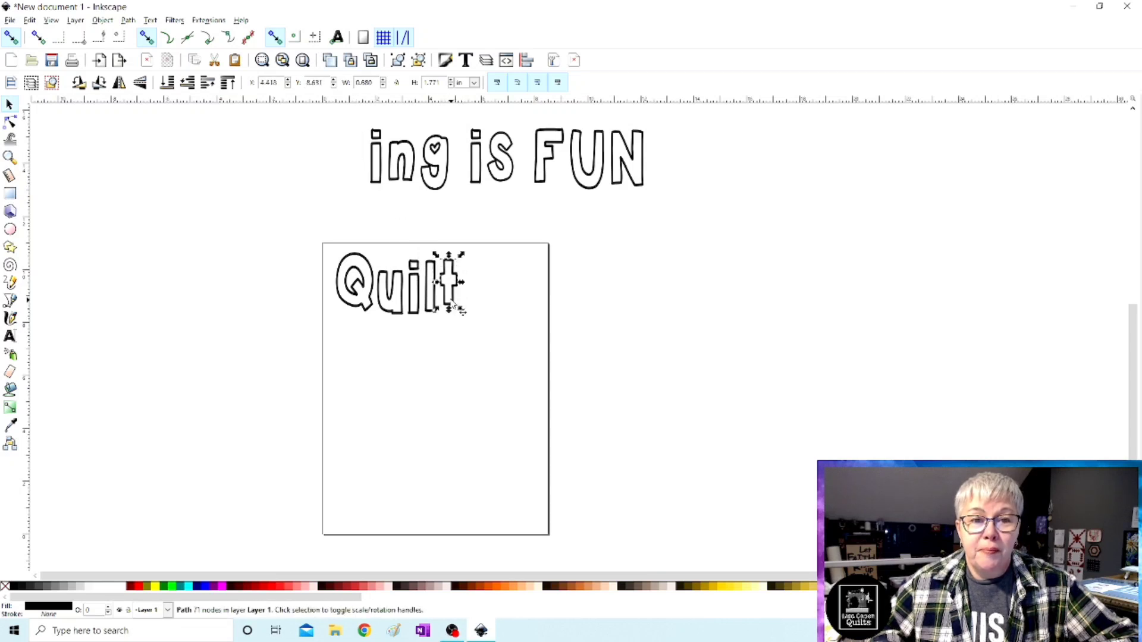
pyautogui.click(384, 181)
pyautogui.moveTo(381, 176); pyautogui.dragTo(481, 308)
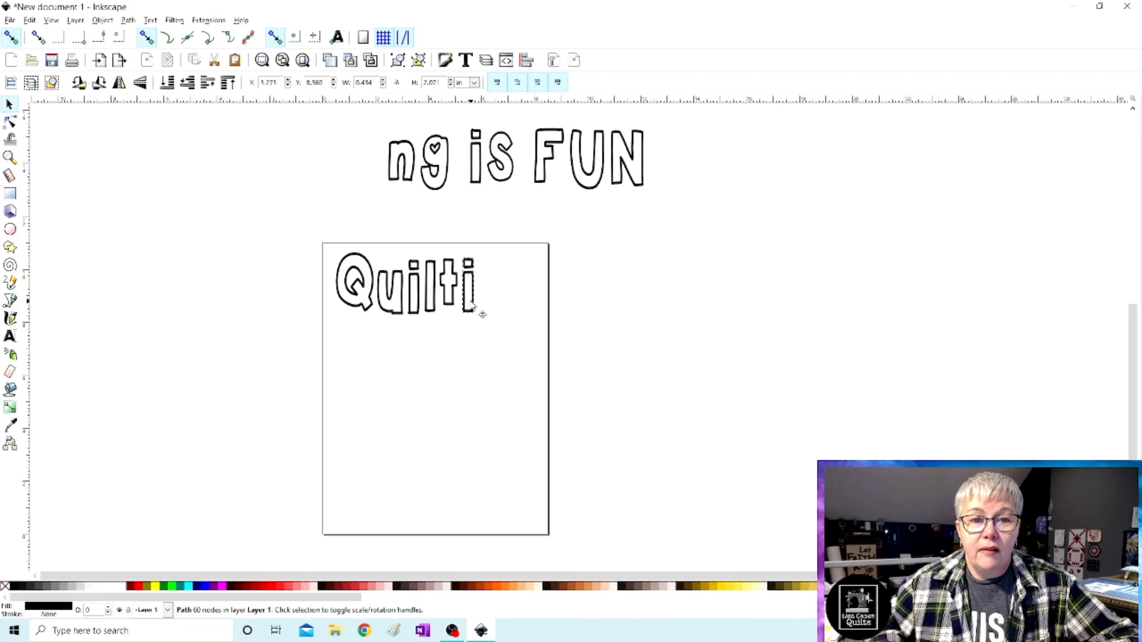
pyautogui.click(400, 178)
pyautogui.moveTo(400, 179); pyautogui.dragTo(486, 309)
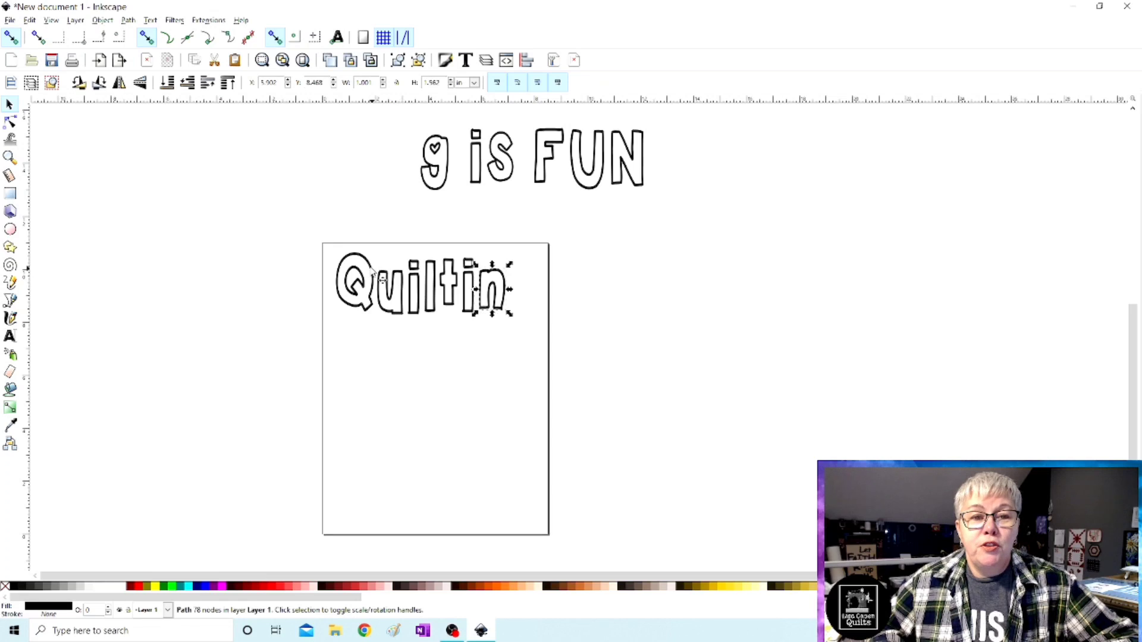
pyautogui.moveTo(301, 232); pyautogui.dragTo(545, 341)
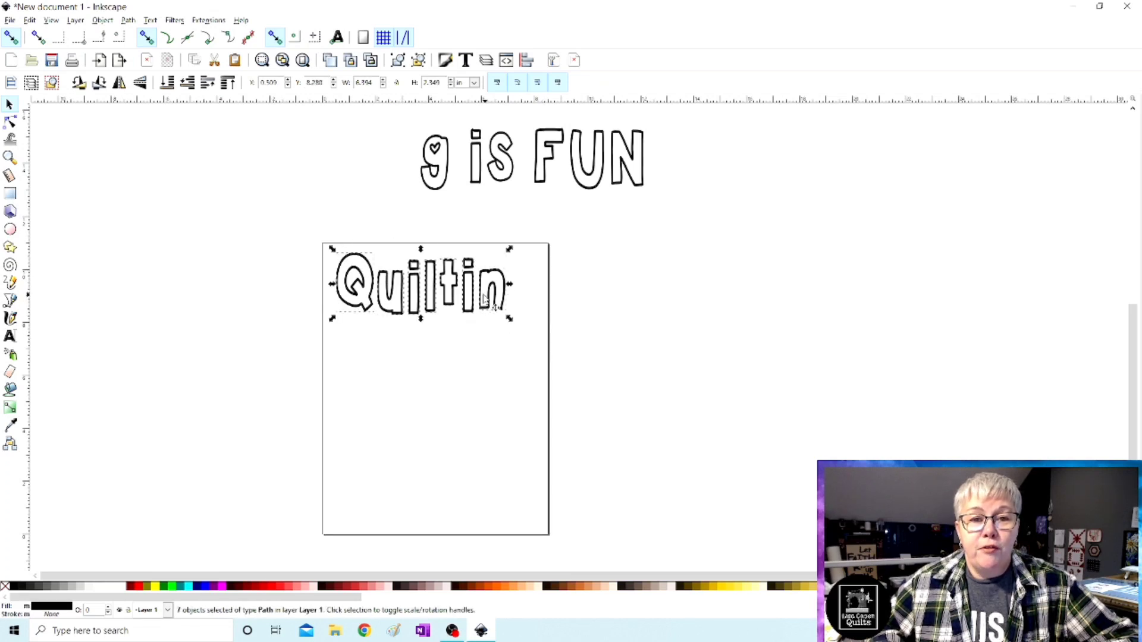
pyautogui.moveTo(484, 307); pyautogui.dragTo(491, 311)
pyautogui.click(280, 295)
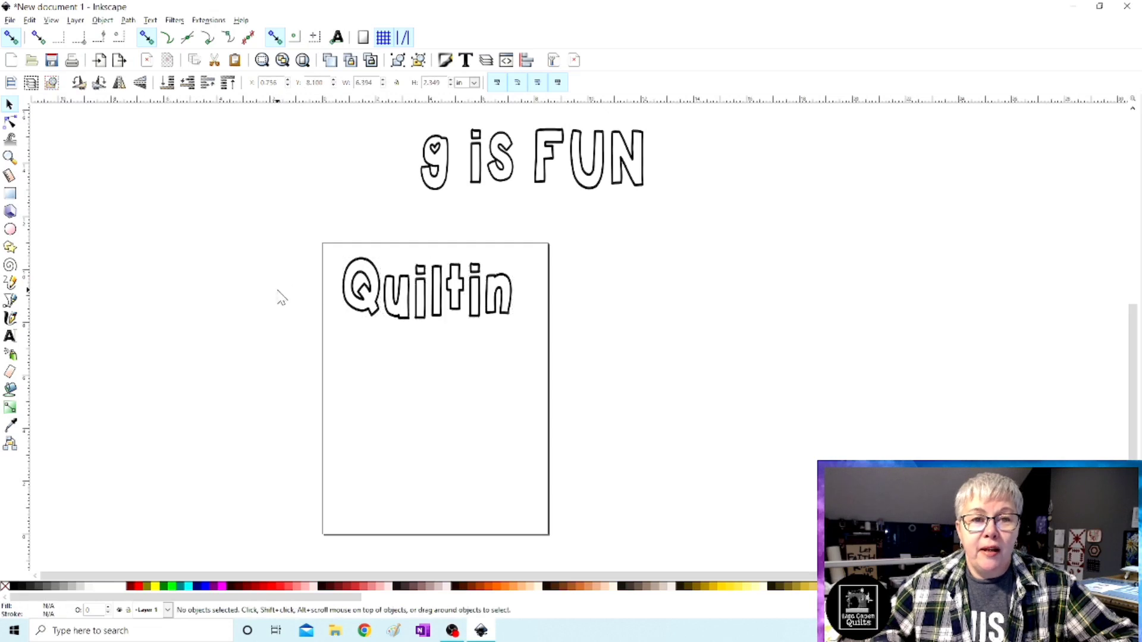
# Build the second row 'gisFUN' below 'Quiltin' from the g, i, S, F, U and N.
pyautogui.click(431, 172)
pyautogui.moveTo(431, 172); pyautogui.dragTo(350, 355)
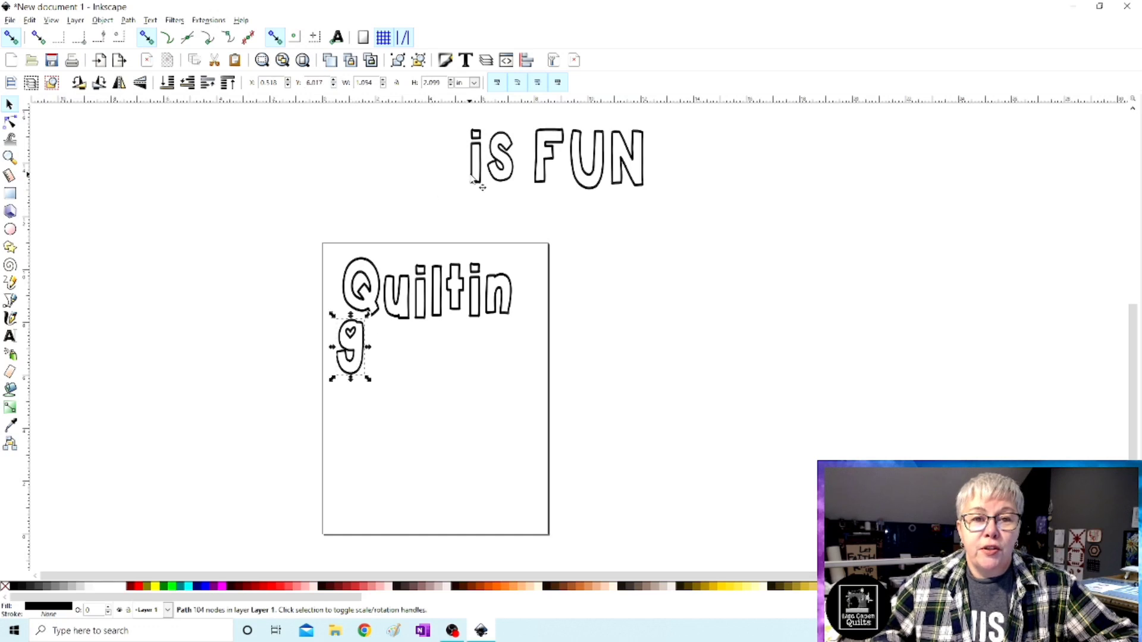
pyautogui.moveTo(473, 176); pyautogui.dragTo(372, 374)
pyautogui.click(510, 162)
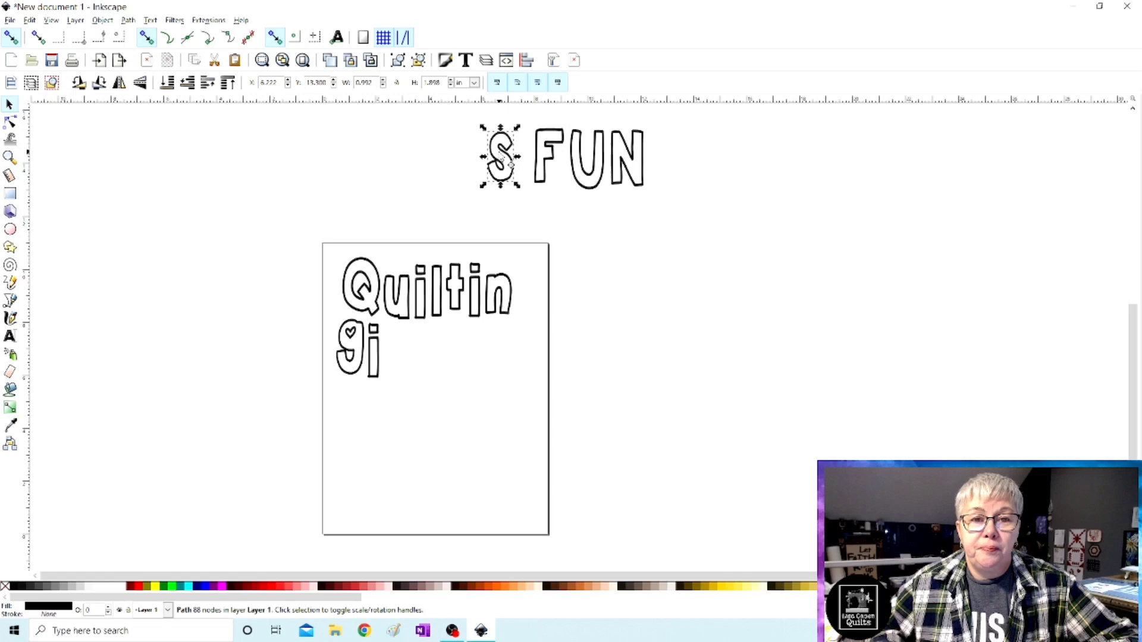
pyautogui.moveTo(510, 162); pyautogui.dragTo(407, 359)
pyautogui.click(540, 171)
pyautogui.moveTo(540, 171); pyautogui.dragTo(433, 377)
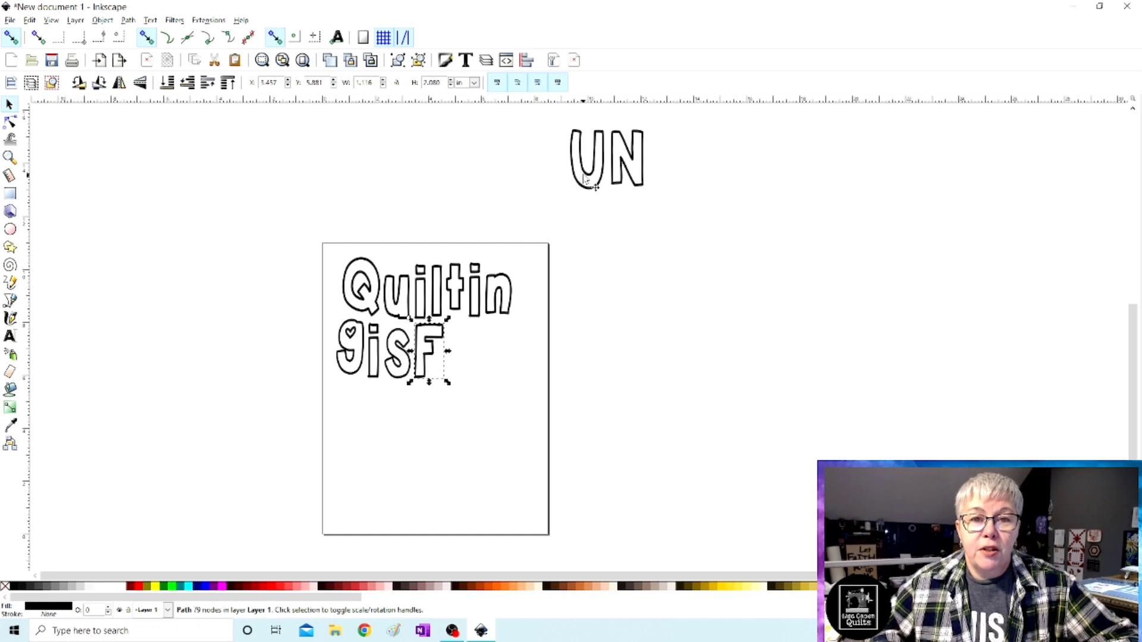
pyautogui.click(586, 179)
pyautogui.moveTo(585, 179); pyautogui.dragTo(463, 375)
pyautogui.click(622, 178)
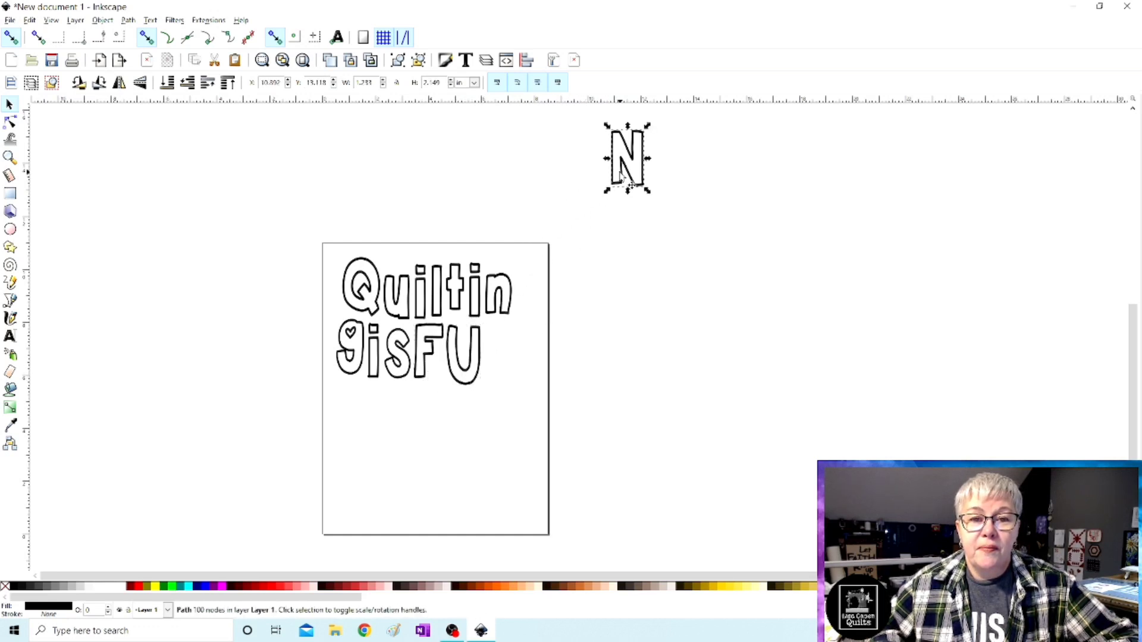
pyautogui.moveTo(627, 183); pyautogui.dragTo(475, 403)
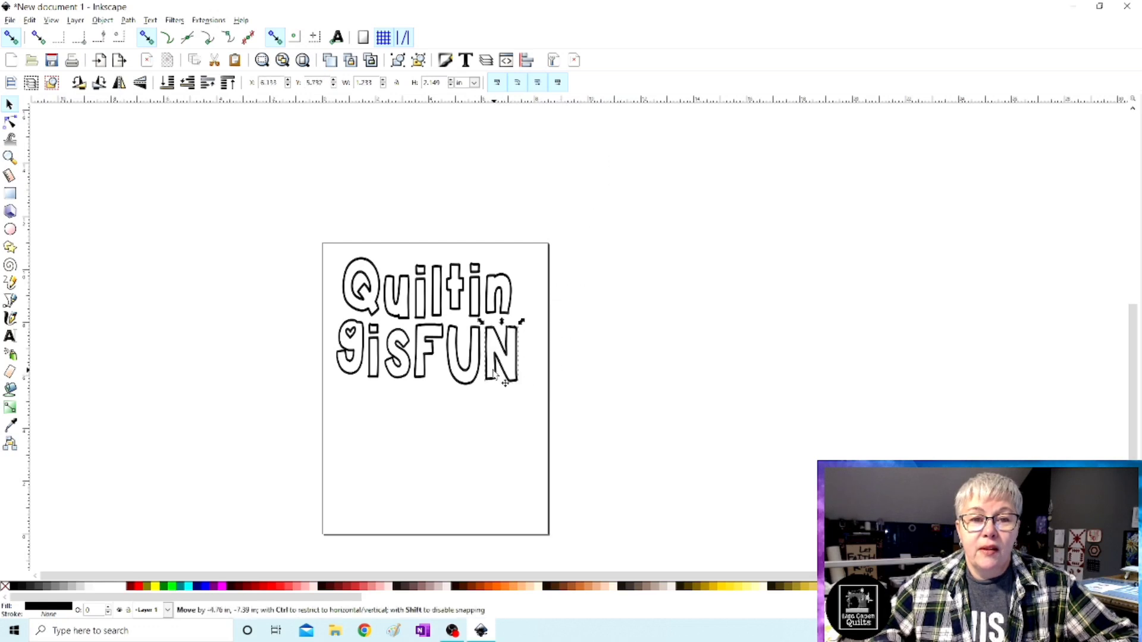
pyautogui.click(102, 445)
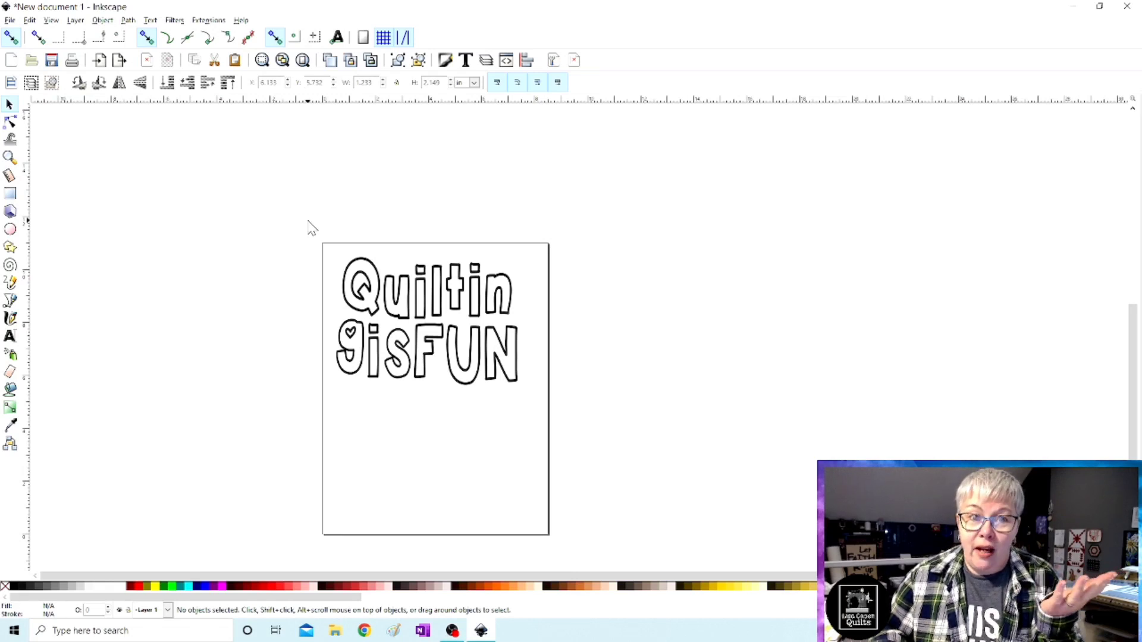
# Duplicate all the letters on the page and move the copy straight down below the original.
pyautogui.moveTo(300, 211); pyautogui.dragTo(591, 428)
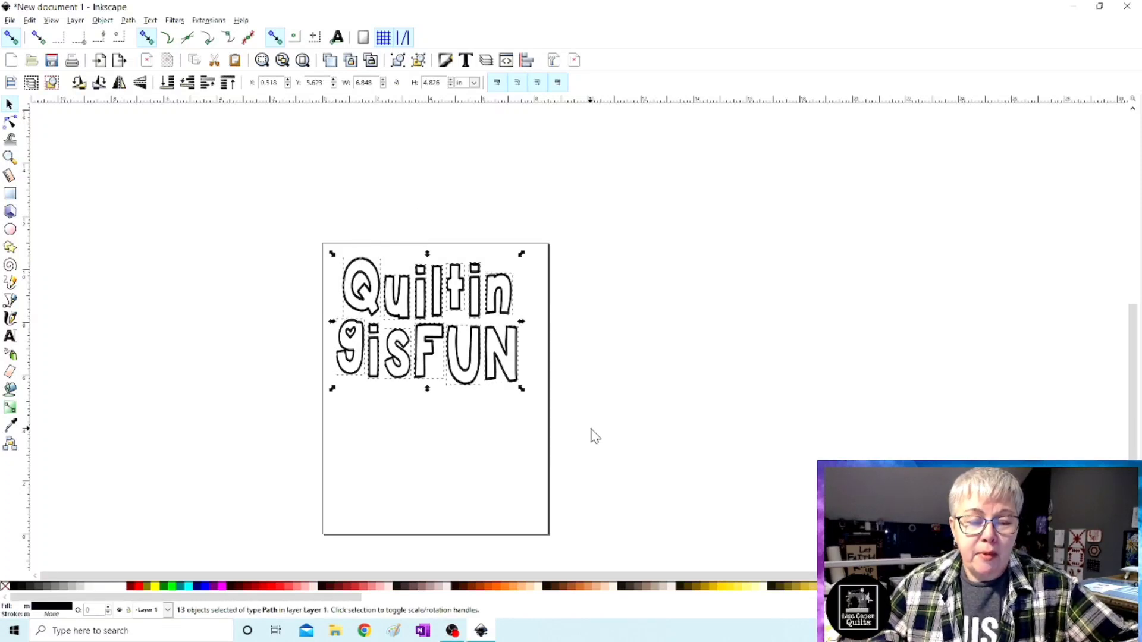
pyautogui.press('ctrl')
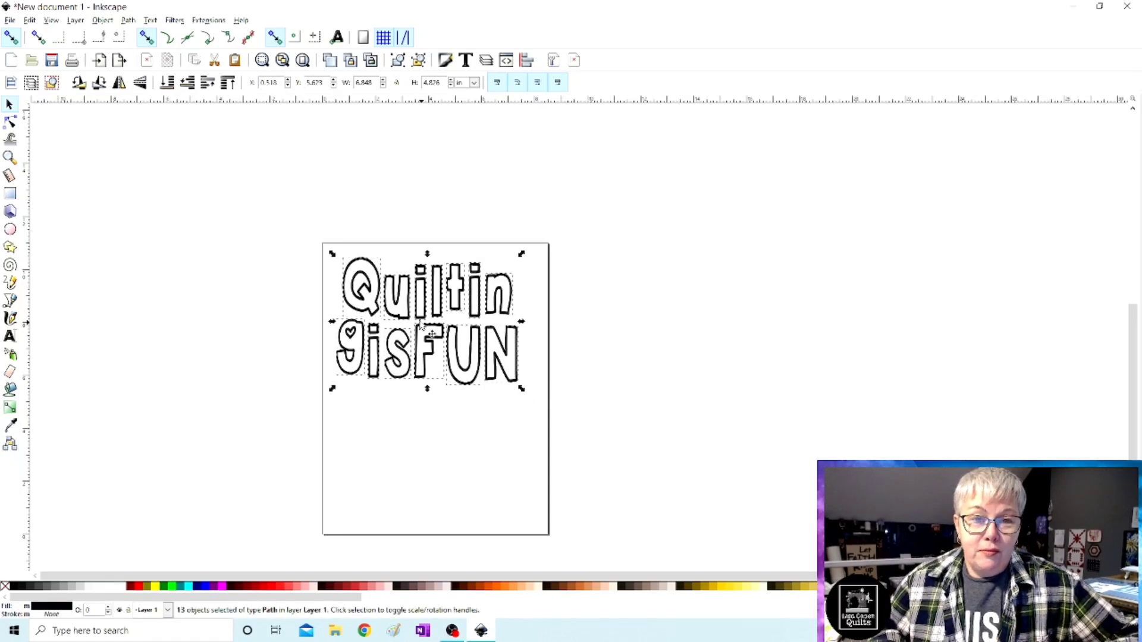
pyautogui.hotkey('ctrl', 'd')
pyautogui.moveTo(400, 303); pyautogui.dragTo(404, 447)
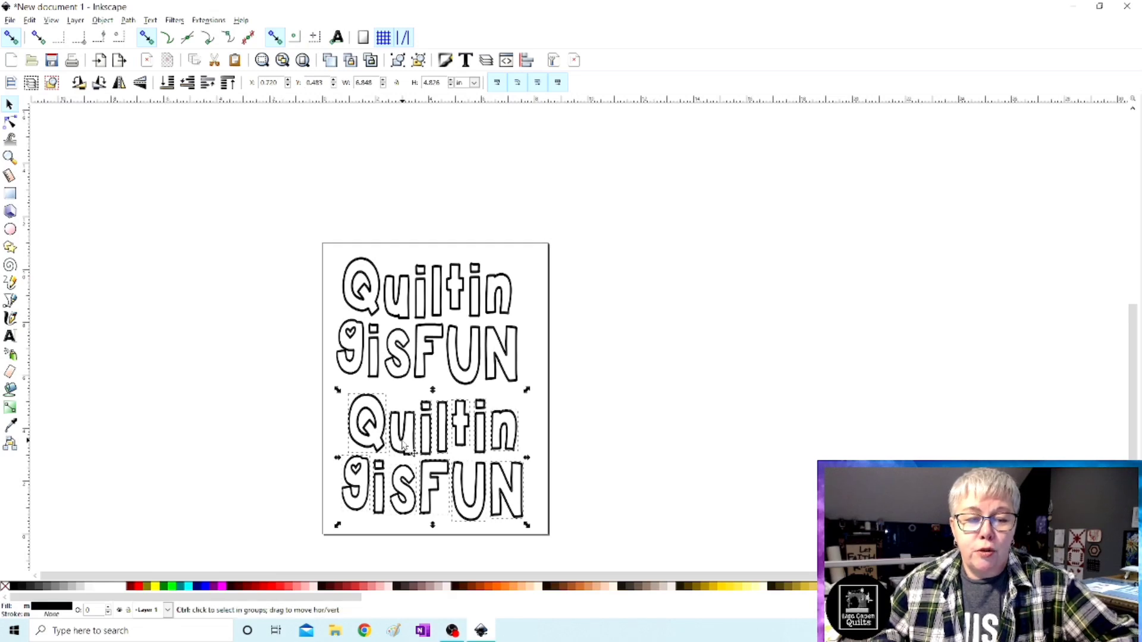
# Group the copied letters and flip the group horizontally.
pyautogui.hotkey('ctrl', 'g')
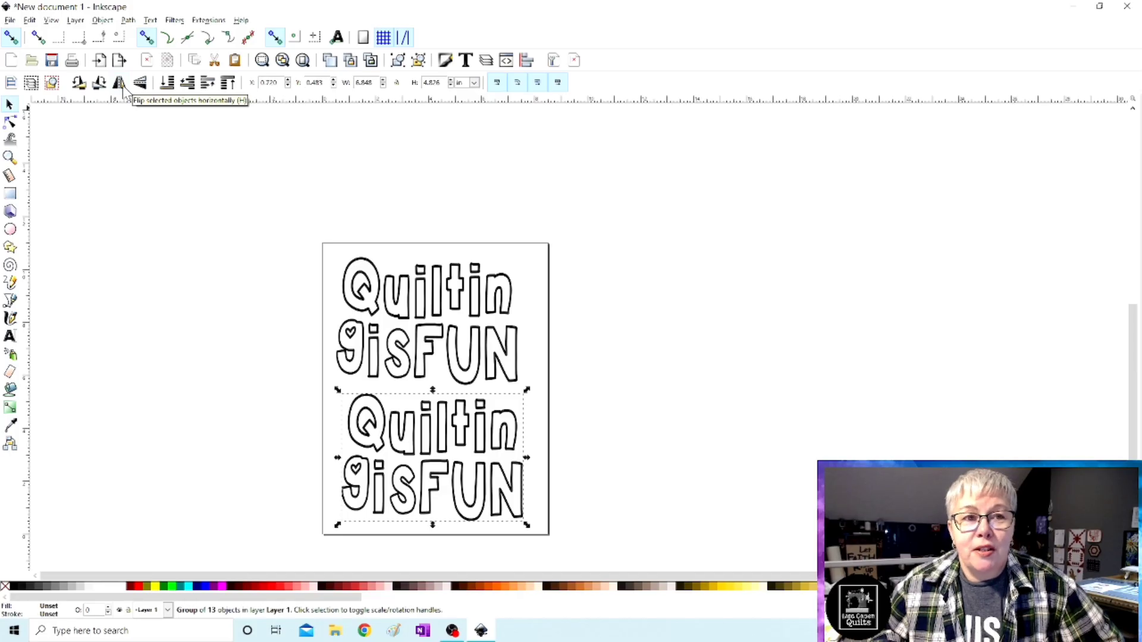
pyautogui.click(119, 82)
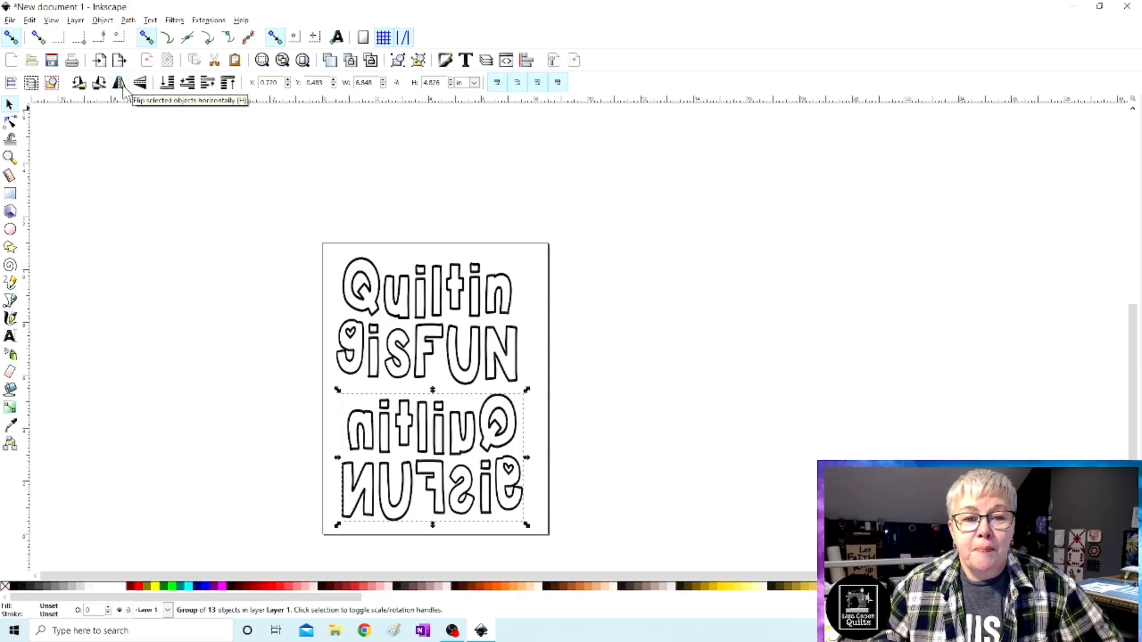
pyautogui.click(206, 293)
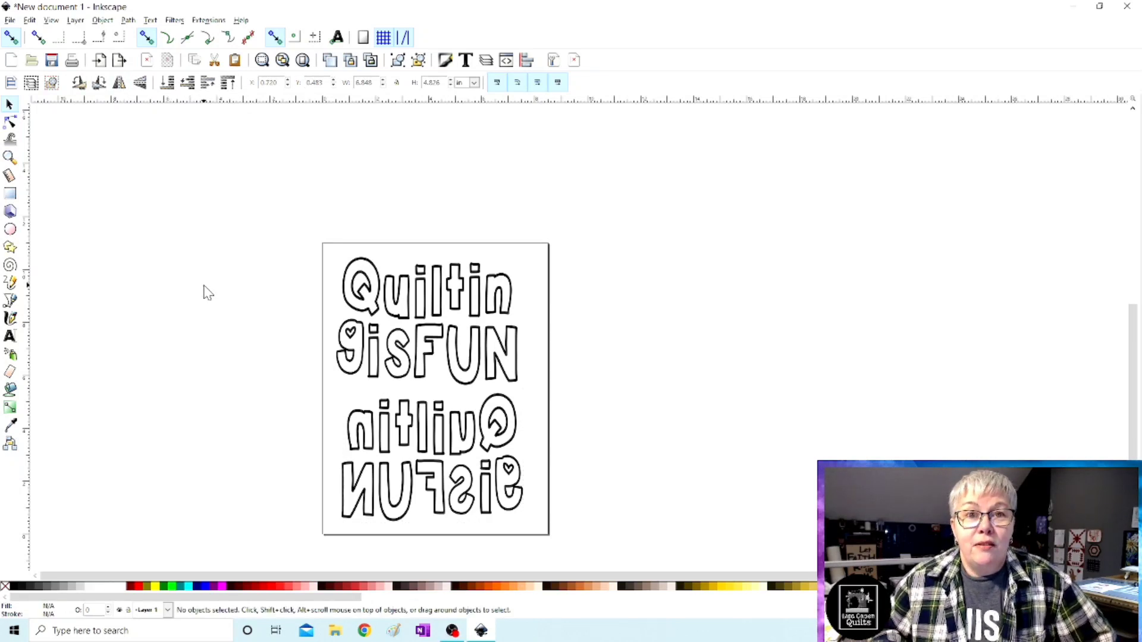
pyautogui.scroll(-1, 205, 293)
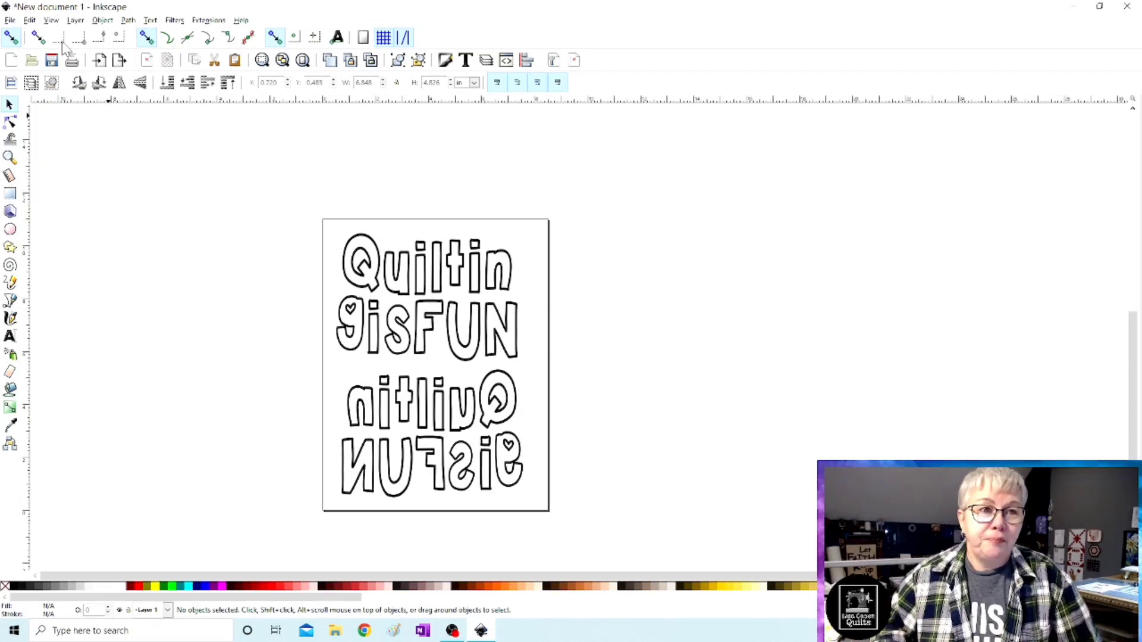
# Save the design to the Desktop as the PDF 'WORD DEMO' with default PDF options, then minimize Inkscape.
pyautogui.click(10, 22)
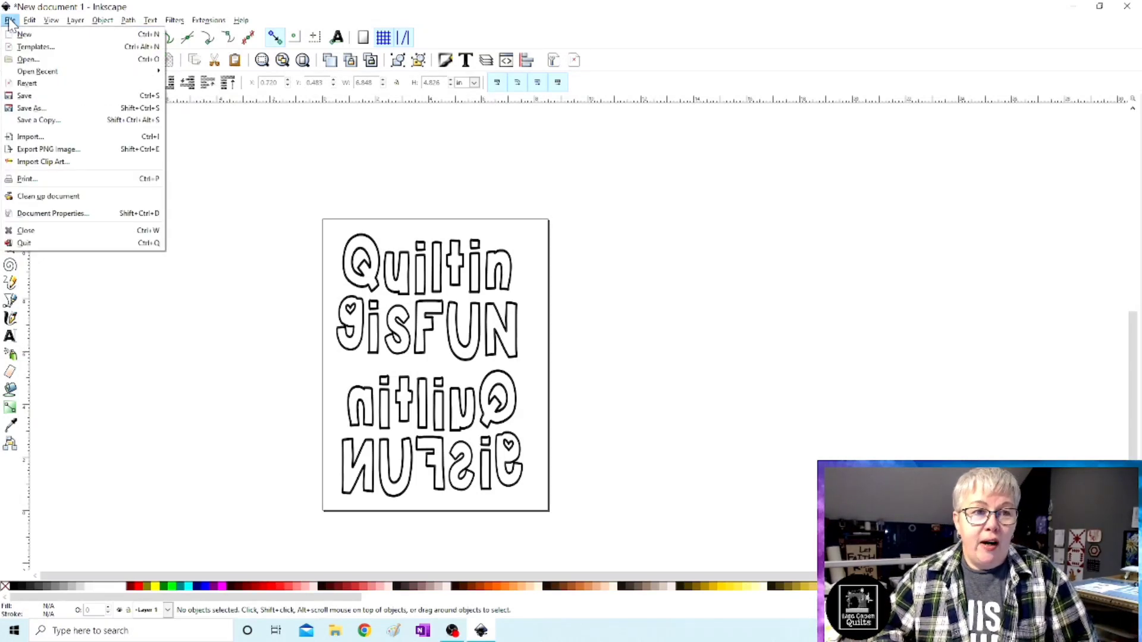
pyautogui.click(36, 108)
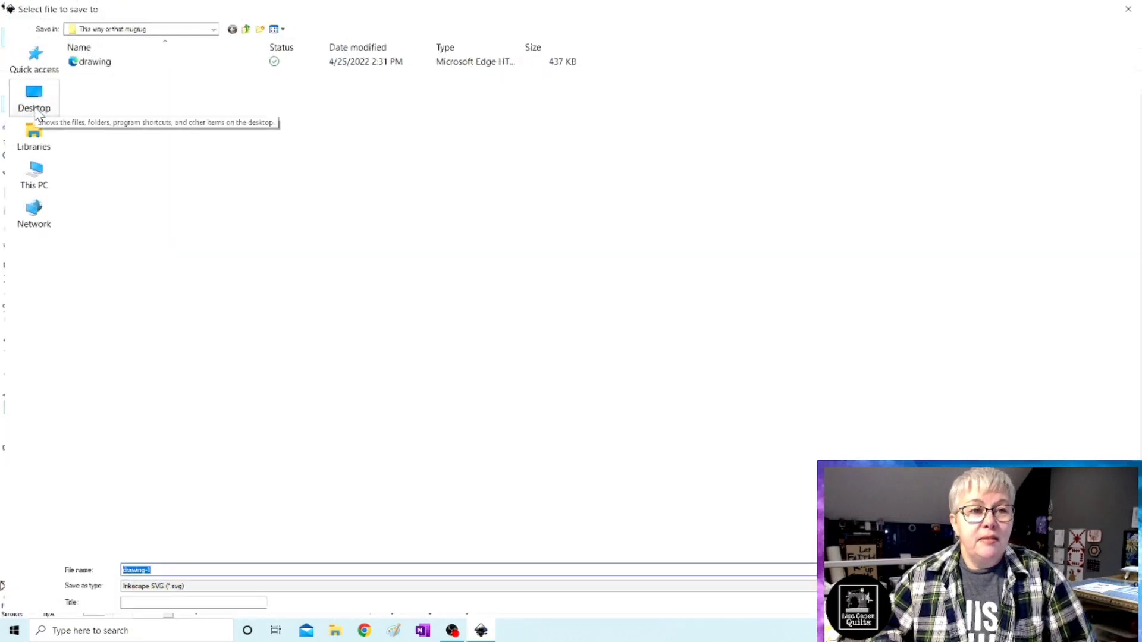
pyautogui.click(41, 113)
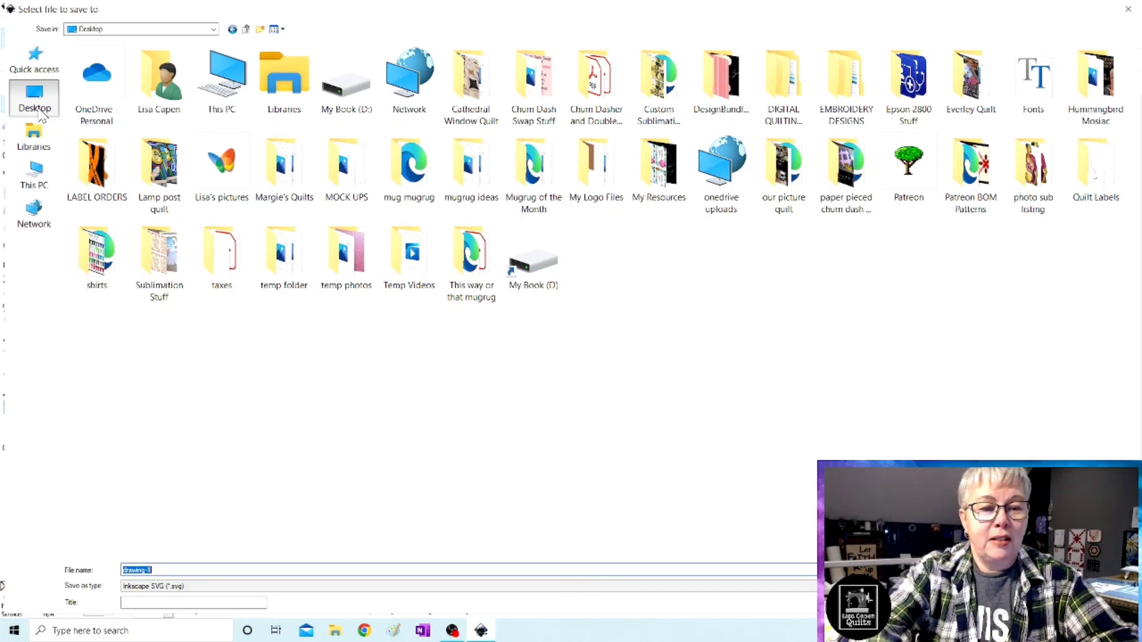
pyautogui.write('WORD DEMO')
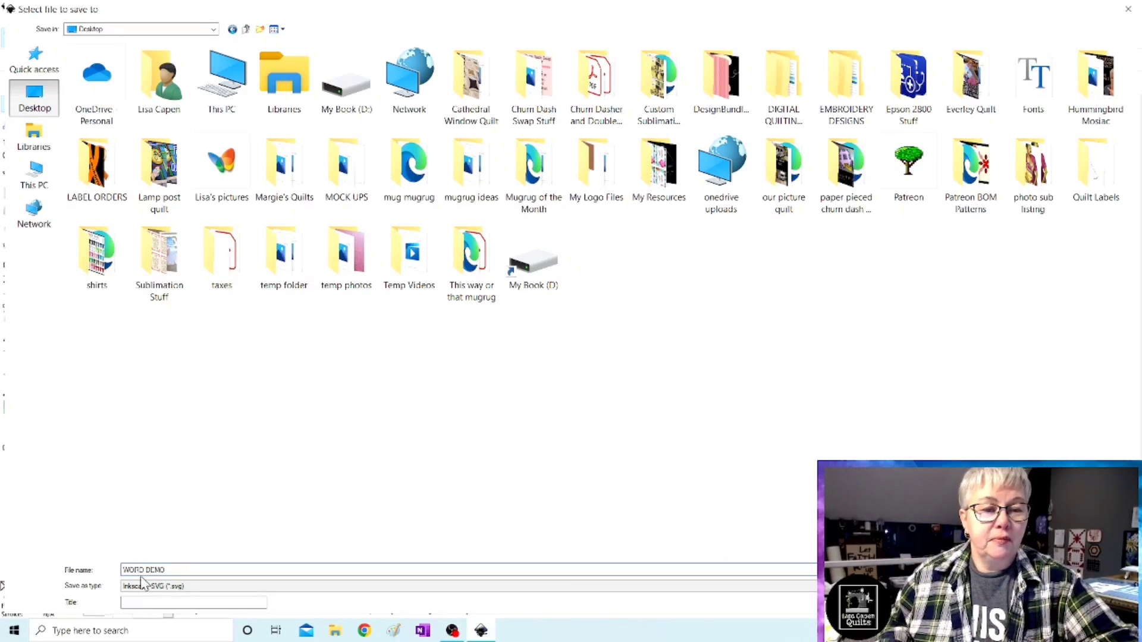
pyautogui.click(152, 586)
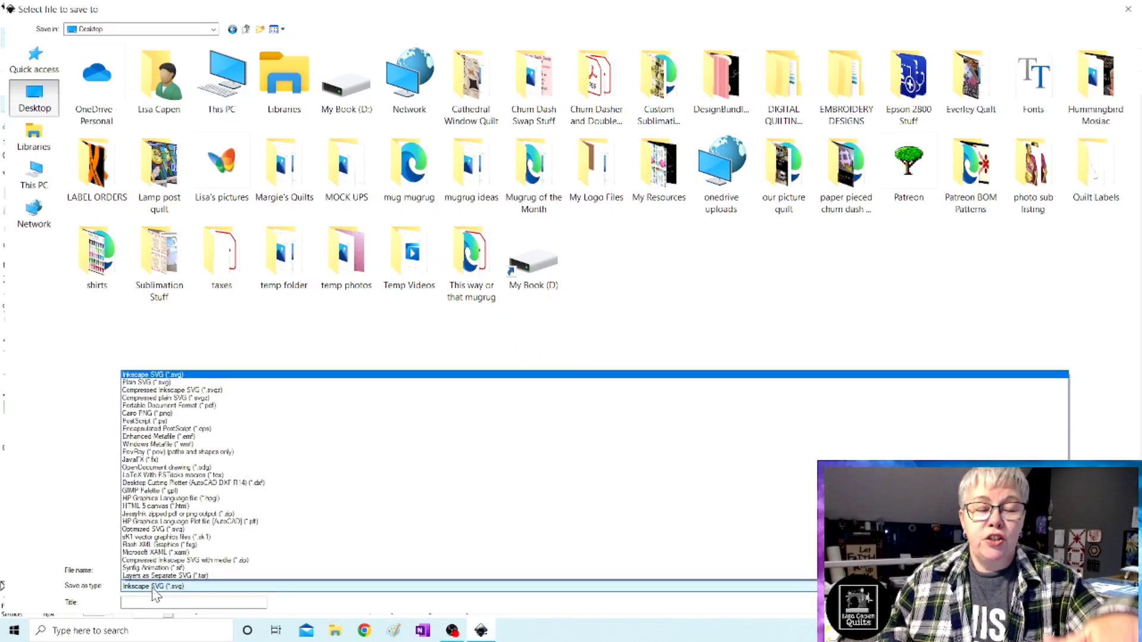
pyautogui.click(222, 405)
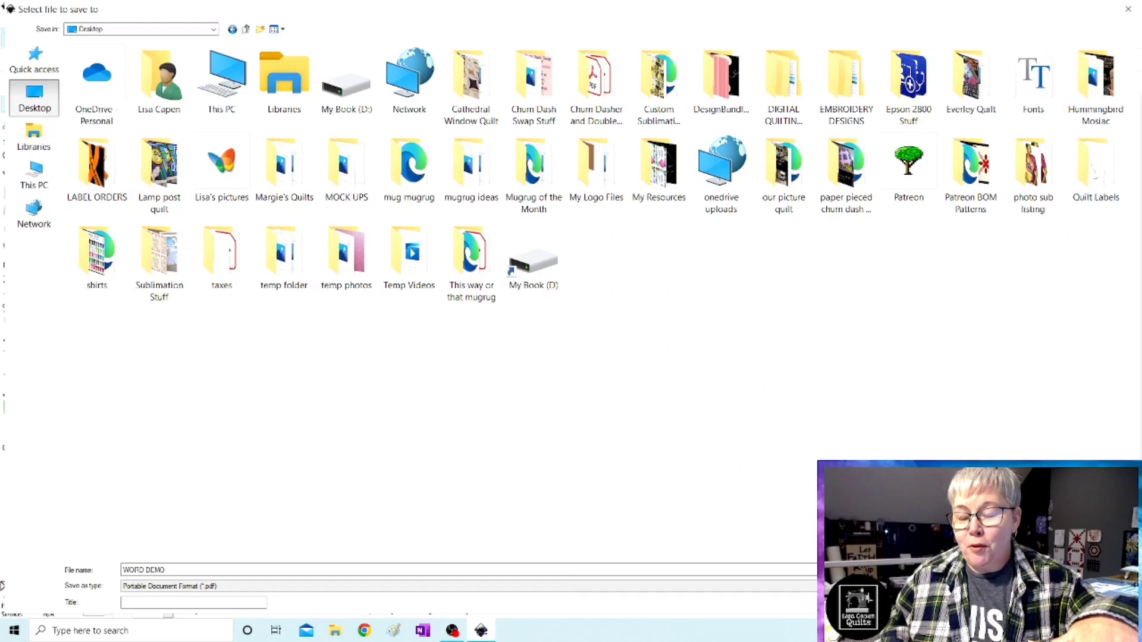
pyautogui.press('Return')
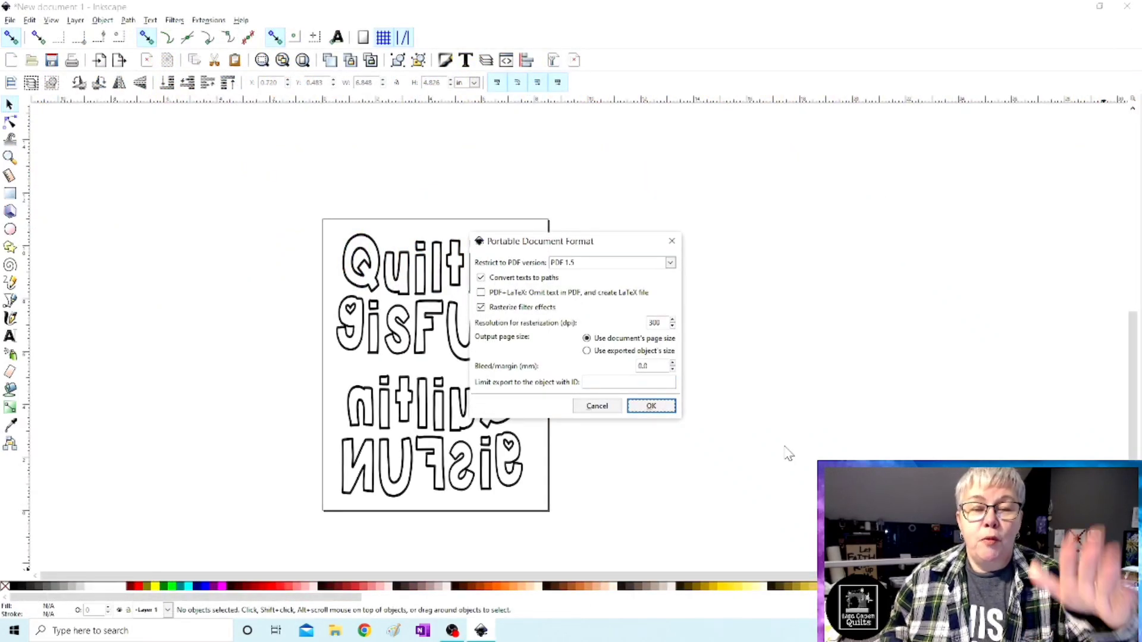
pyautogui.click(650, 406)
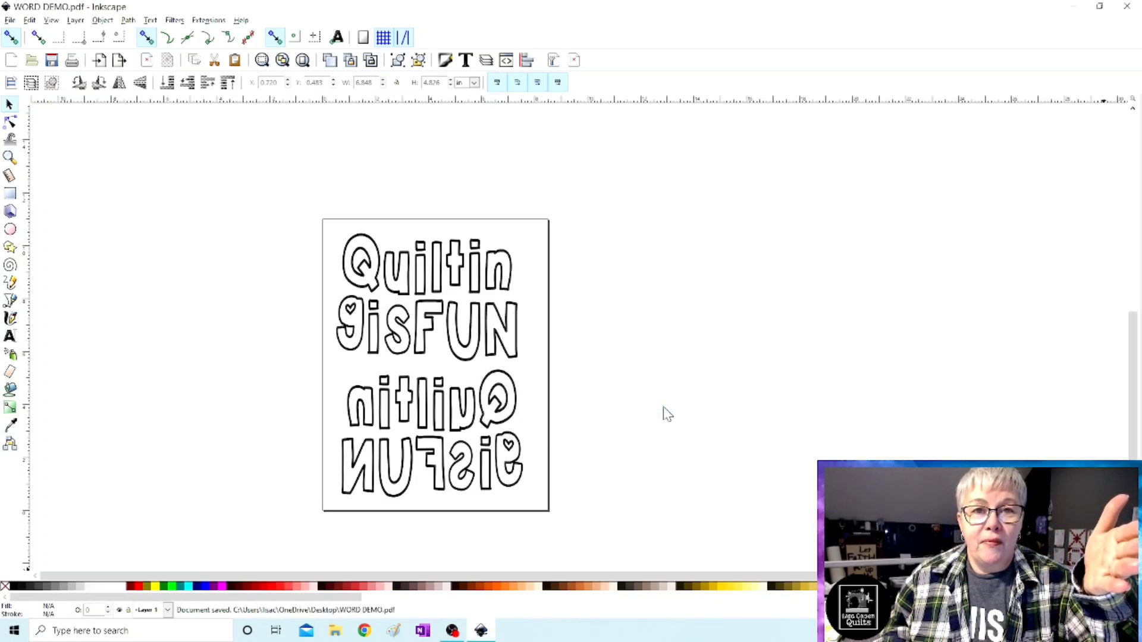
pyautogui.click(1072, 10)
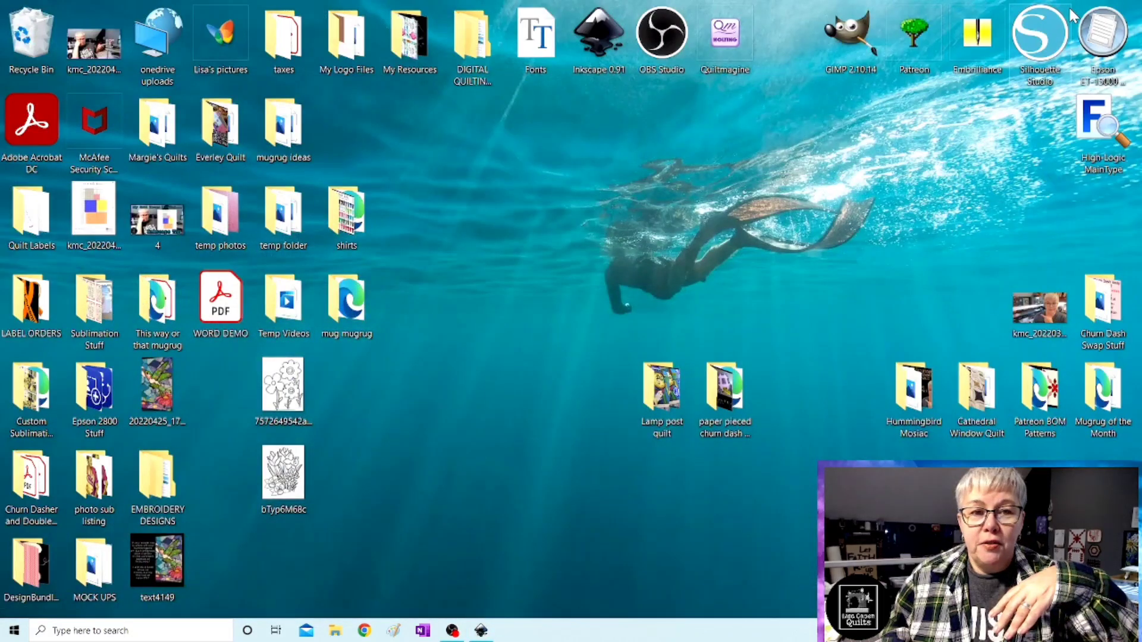
# Open WORD DEMO.pdf in Acrobat Reader, maximize the window and scroll through the page.
pyautogui.doubleClick(221, 305)
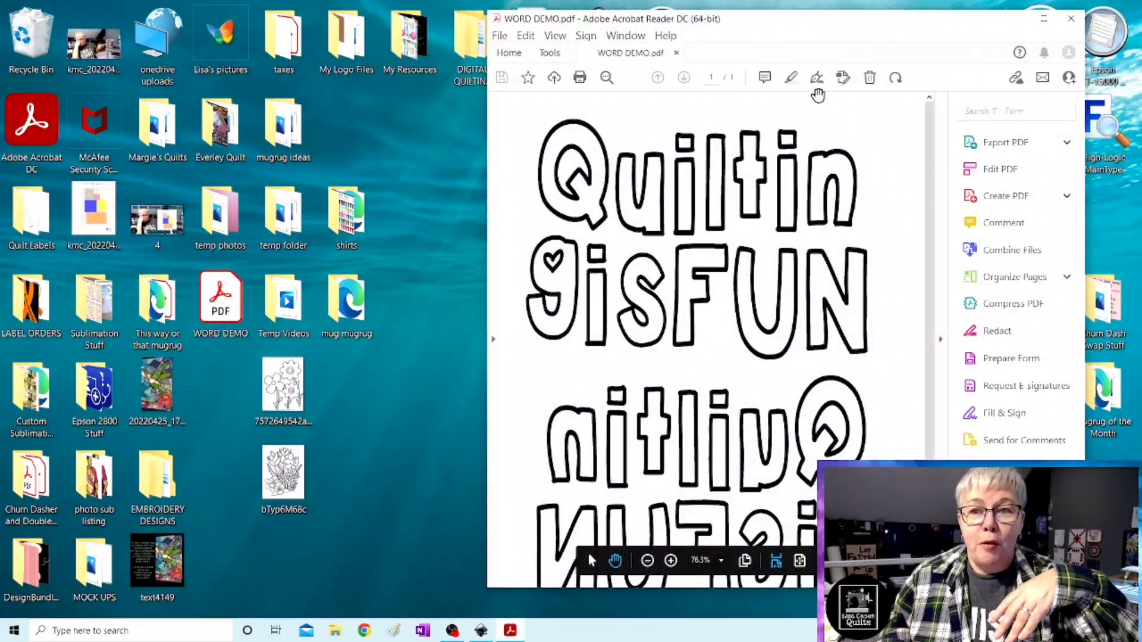
pyautogui.click(1045, 19)
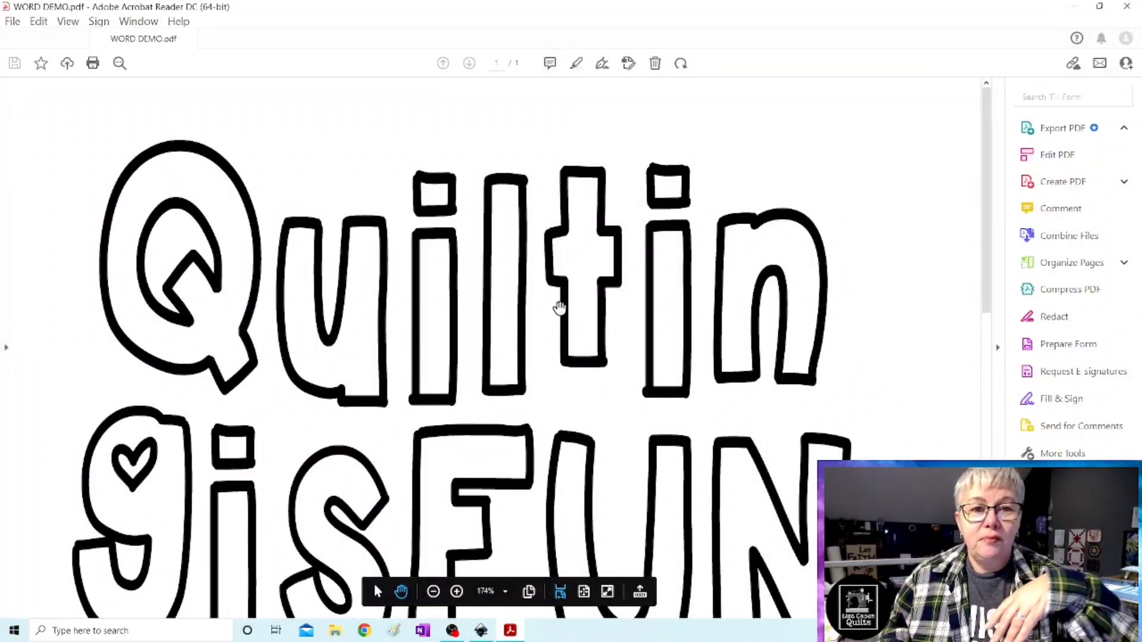
pyautogui.scroll(-5, 559, 310)
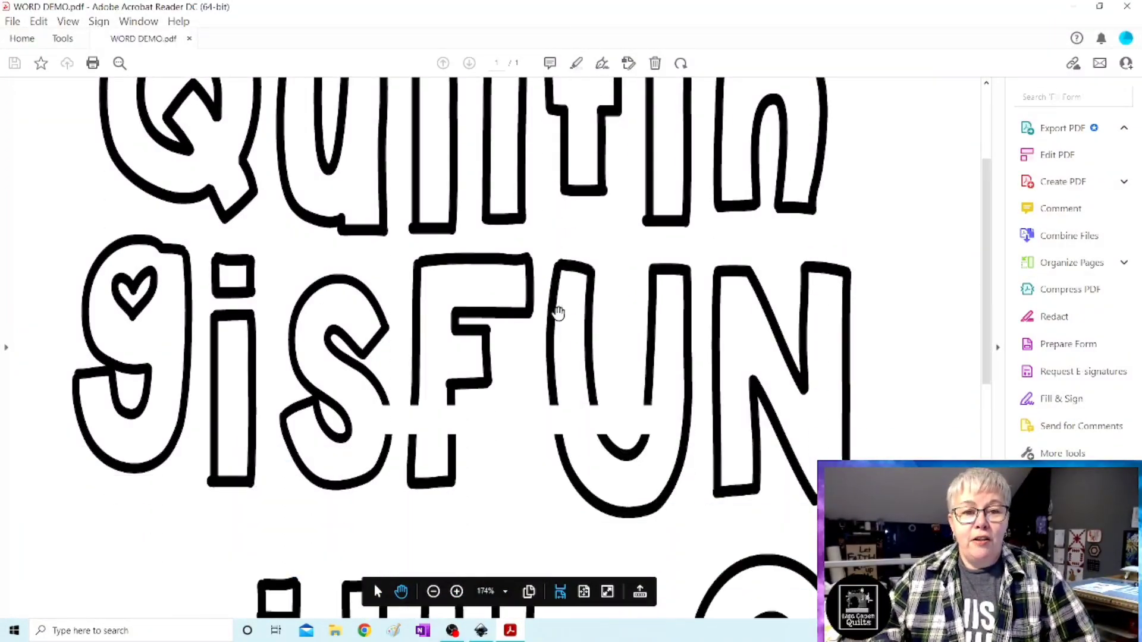
pyautogui.scroll(-15, 558, 312)
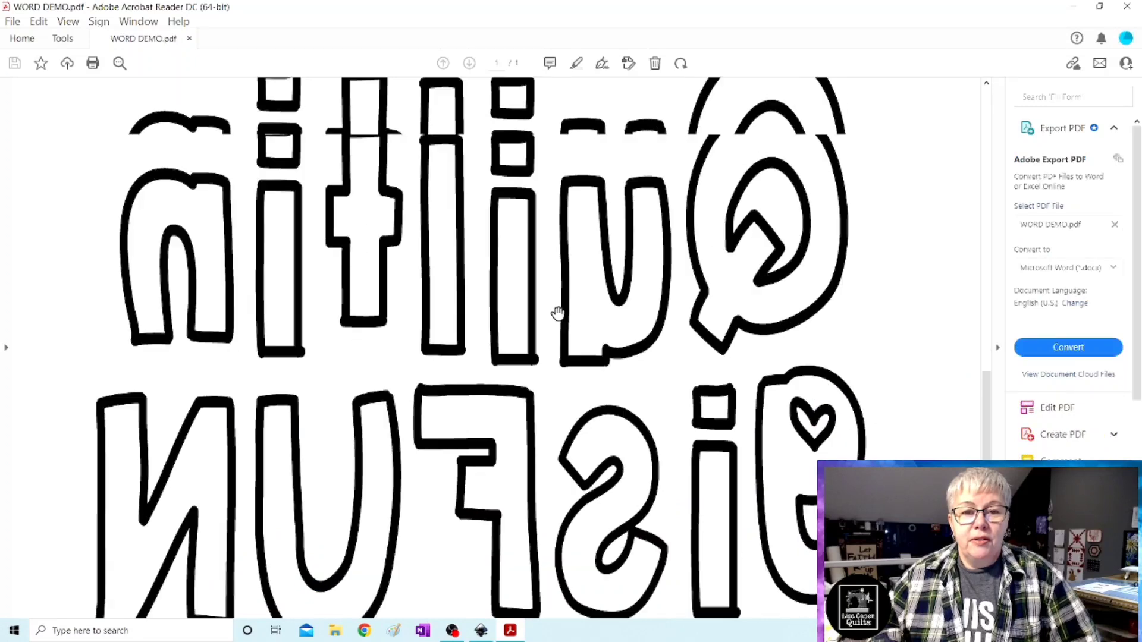
pyautogui.scroll(20, 557, 311)
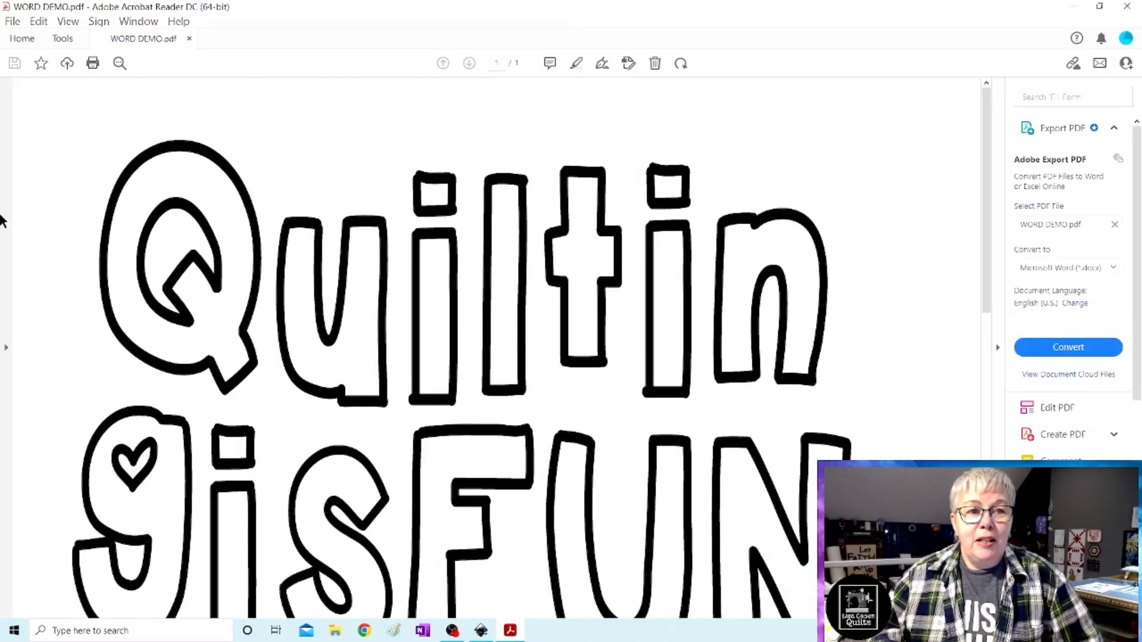
# Print the PDF on the Epson printer after checking its properties, then close Acrobat.
pyautogui.click(92, 63)
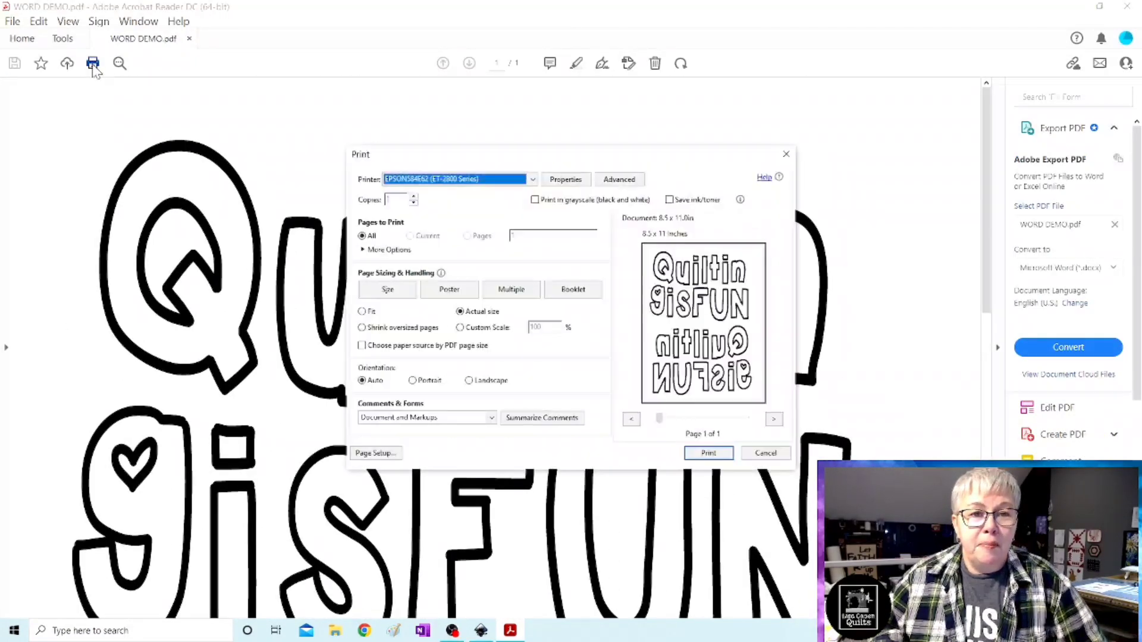
pyautogui.click(568, 181)
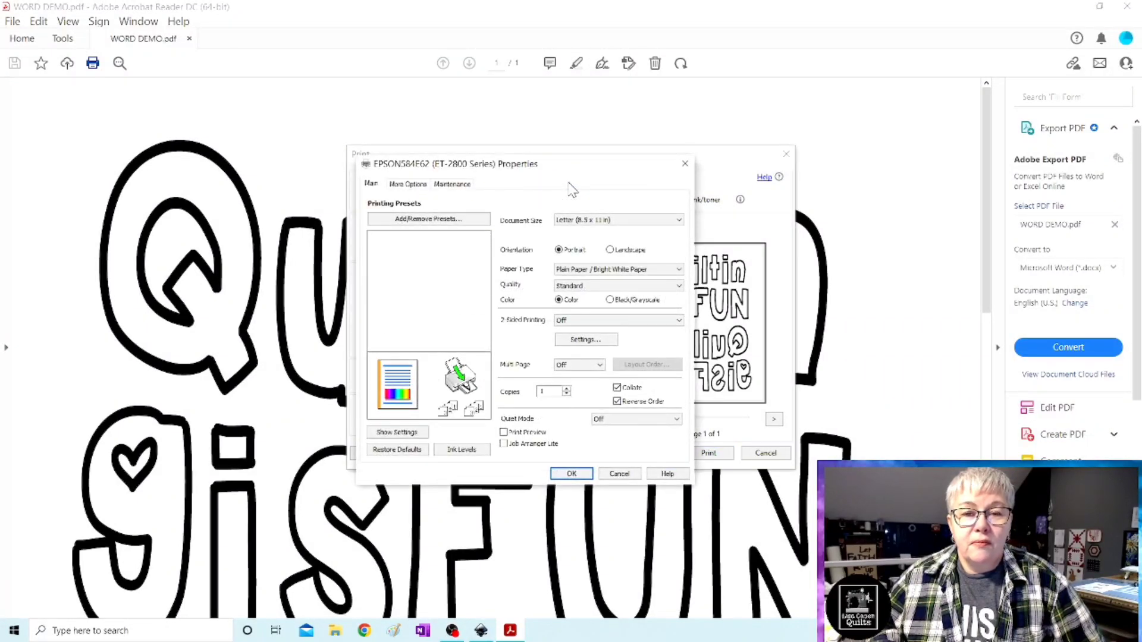
pyautogui.click(572, 473)
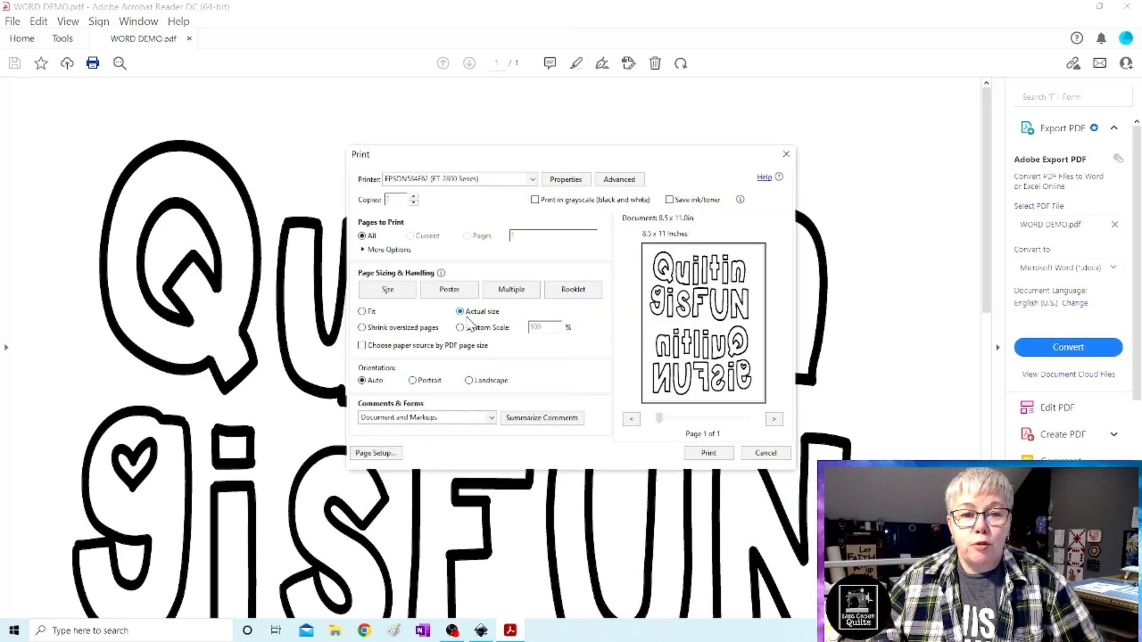
pyautogui.click(708, 453)
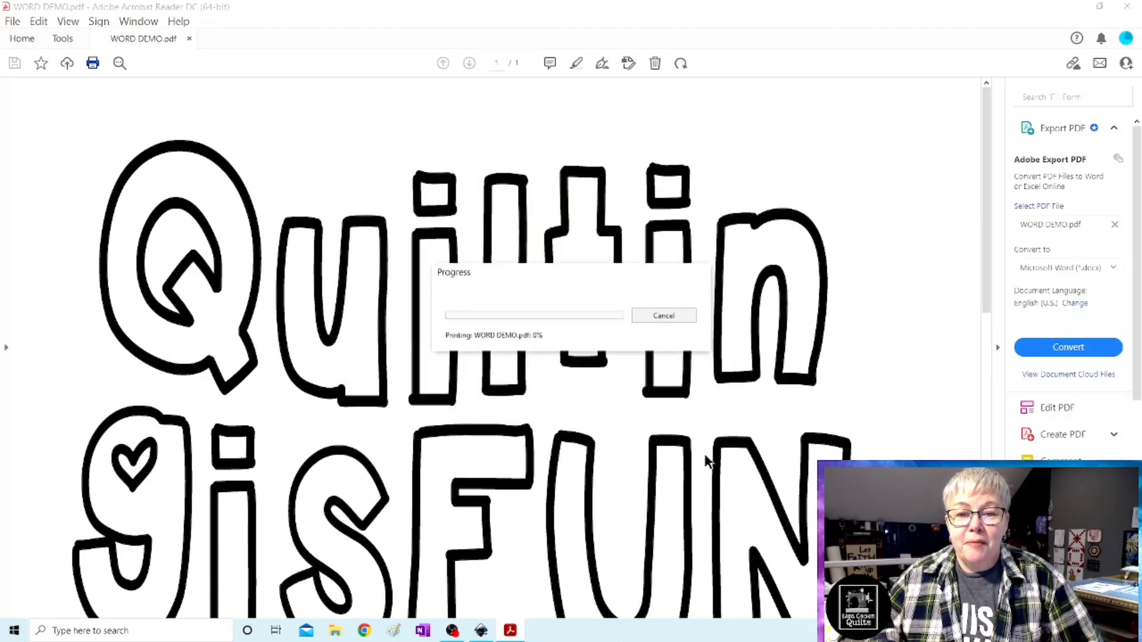
pyautogui.click(1126, 7)
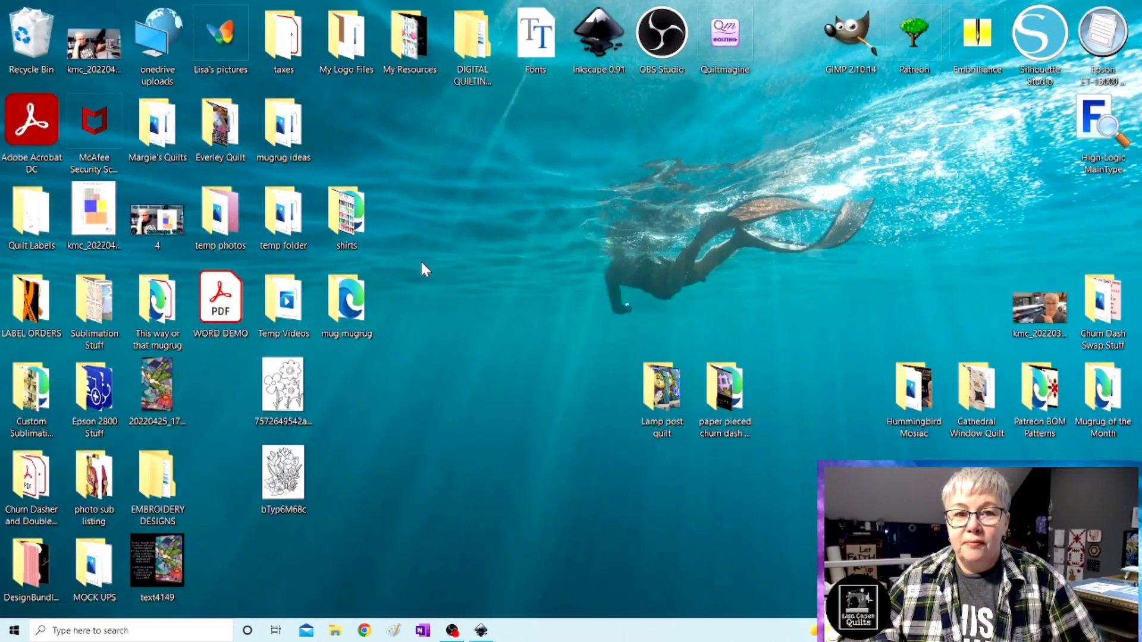